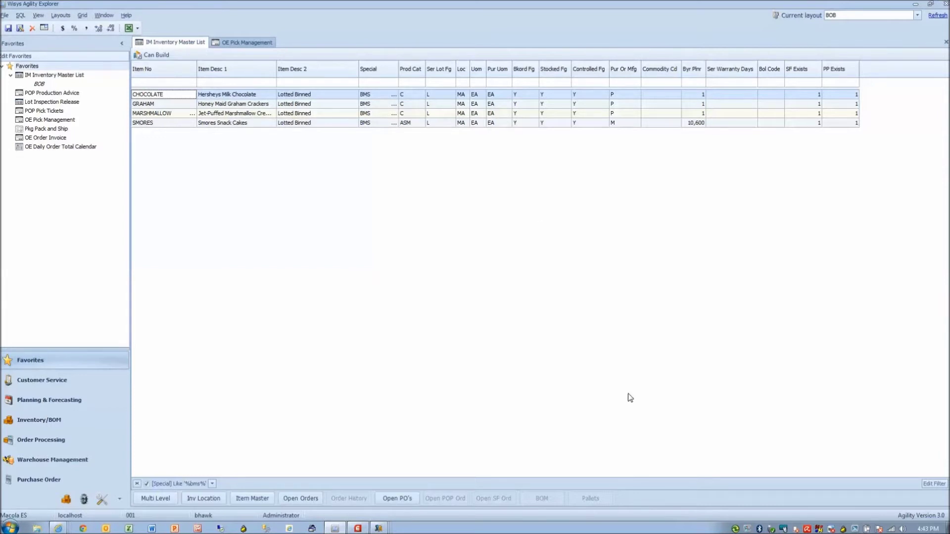
Review the open orders for SMORES (order 83), then for CHOCOLATE (order 84).
double_click(166, 123)
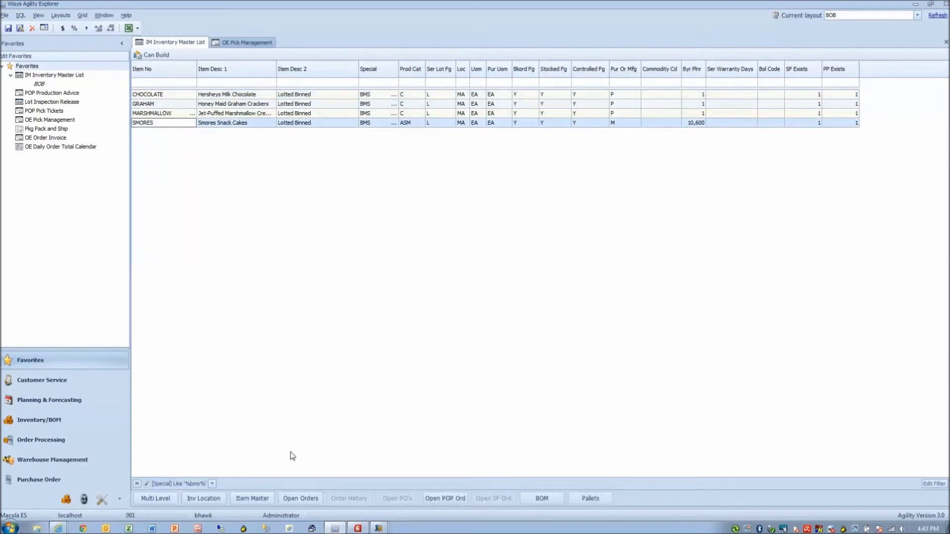
left_click(300, 499)
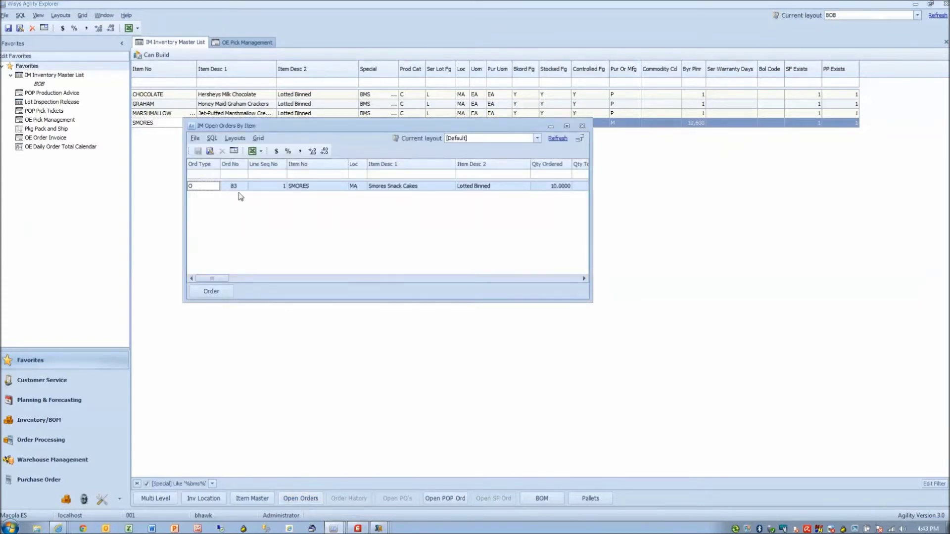
left_click(582, 126)
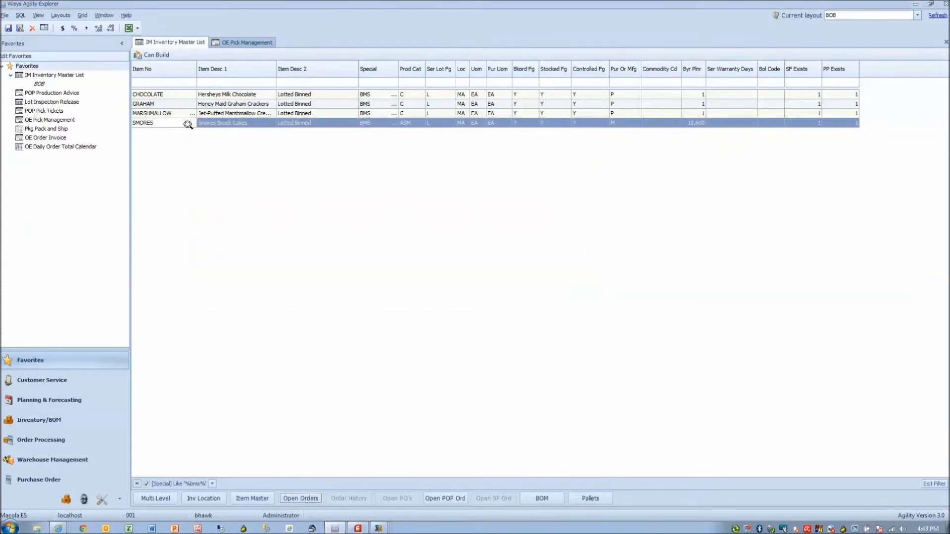
left_click(171, 96)
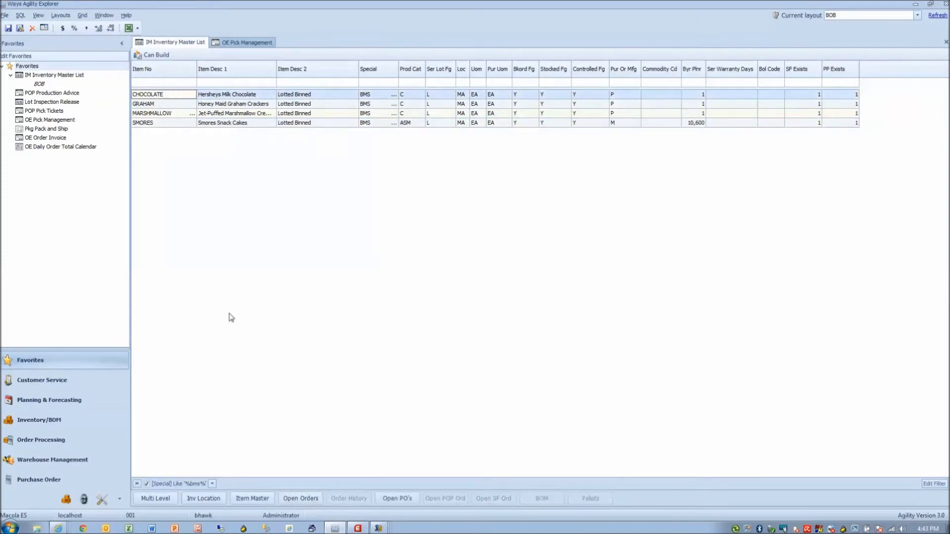
left_click(310, 500)
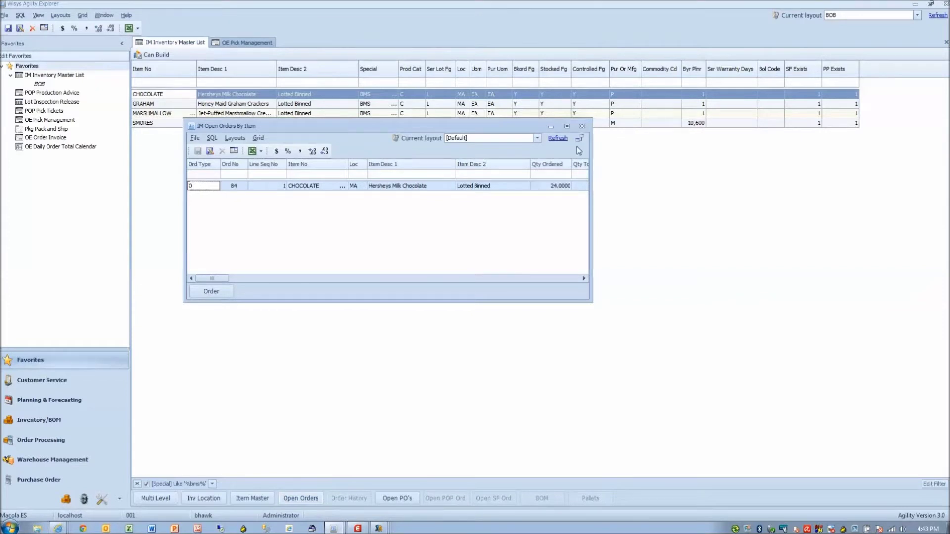
left_click(582, 127)
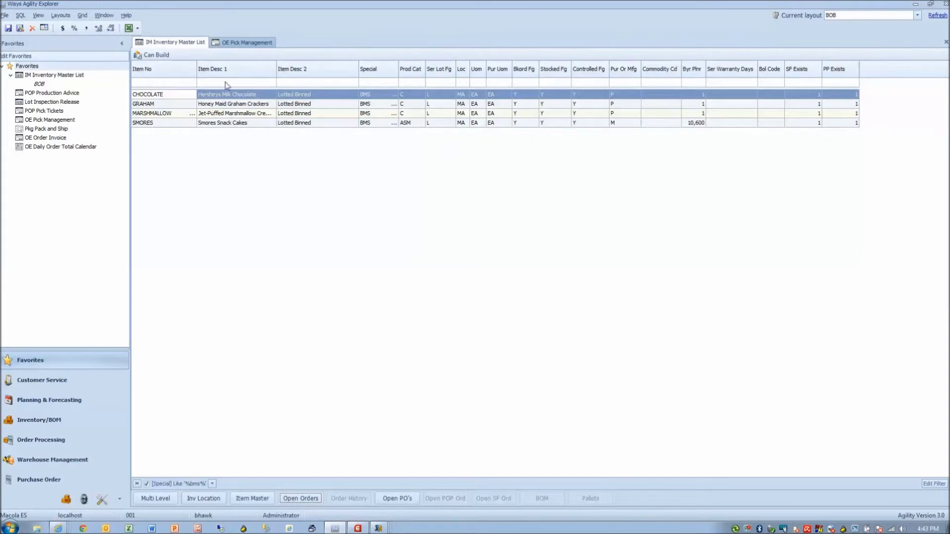
Show OE Pick Management sorted by Item No, then by Ord No.
left_click(239, 46)
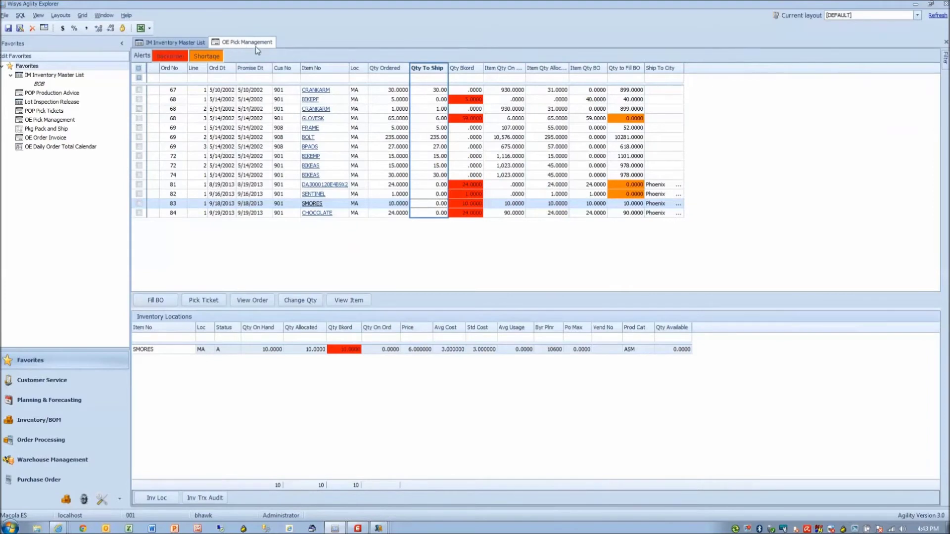
left_click(320, 71)
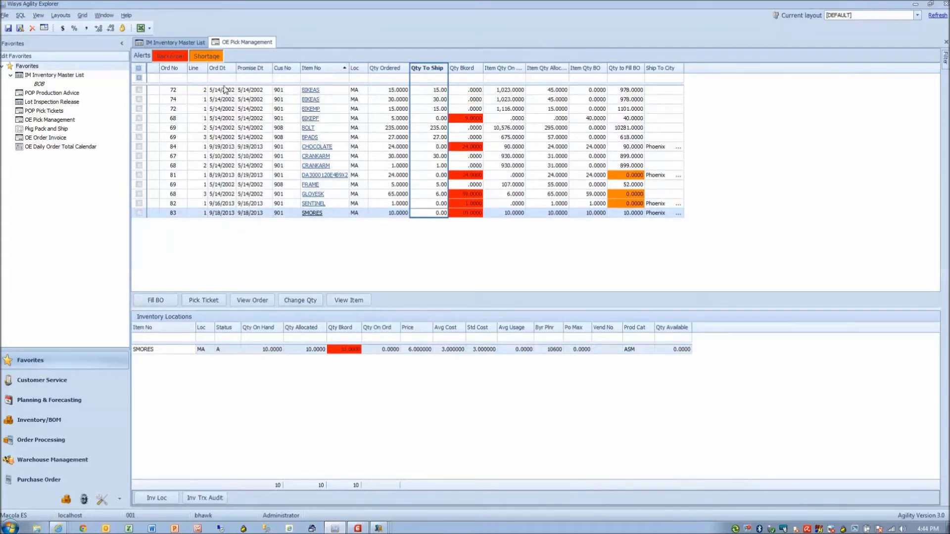
left_click(170, 68)
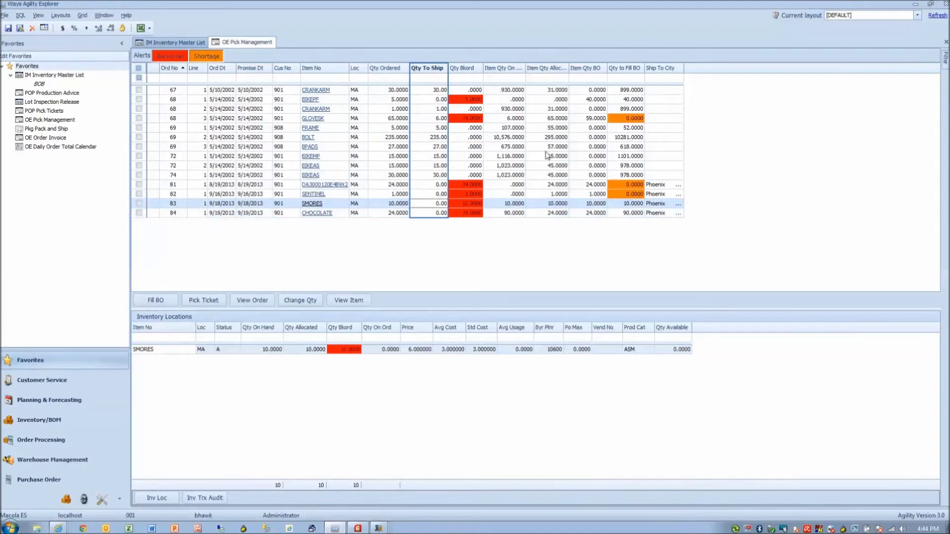
Drag ship_via_cd from the Column Chooser into the pick grid header.
right_click(725, 71)
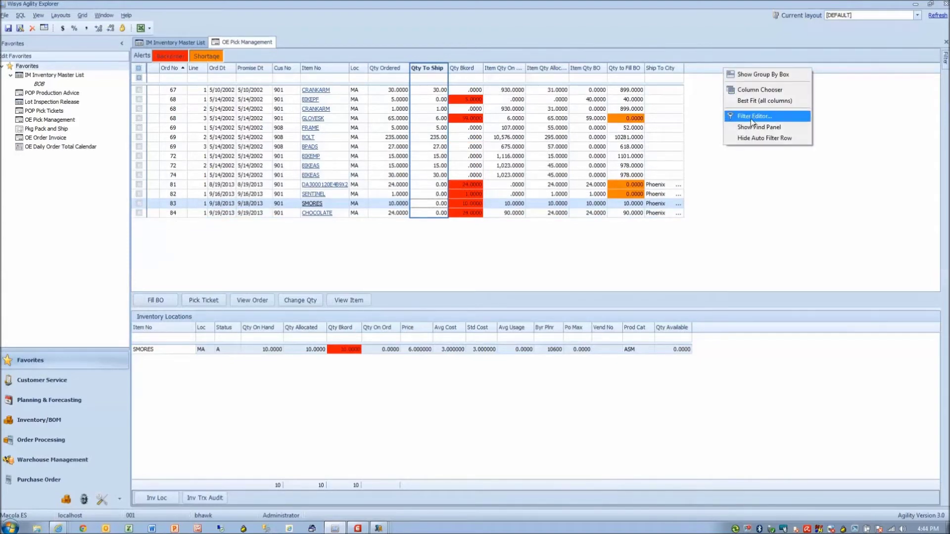
left_click(759, 90)
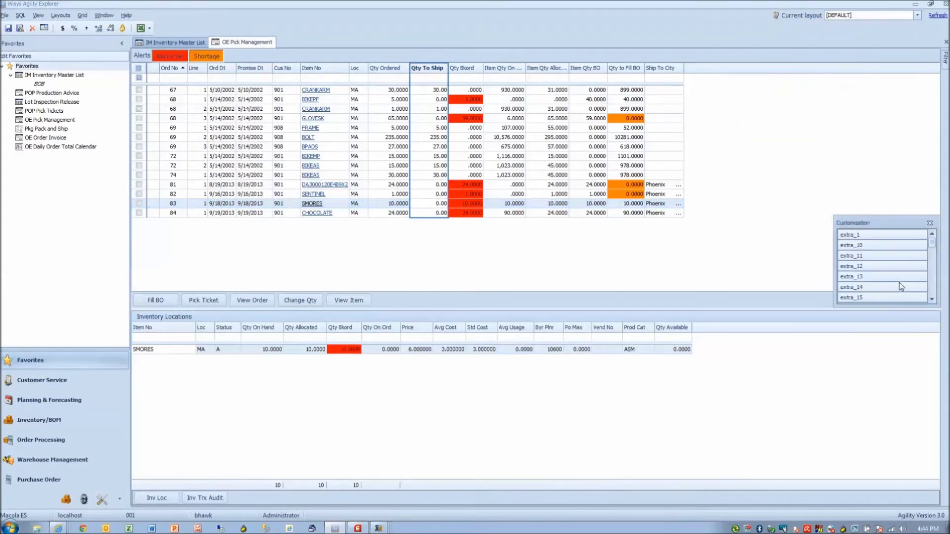
scroll(898, 283, "down", 5)
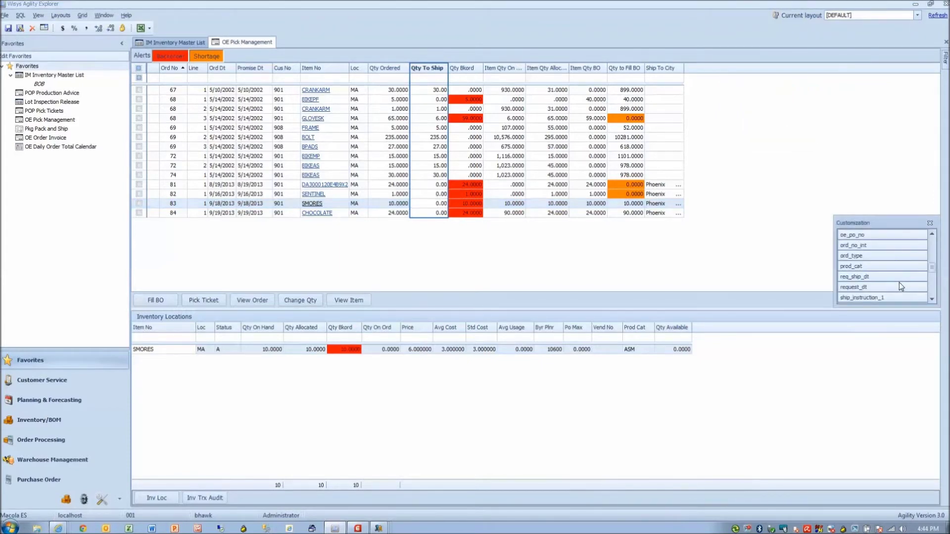
left_click(931, 301)
left_click(932, 301)
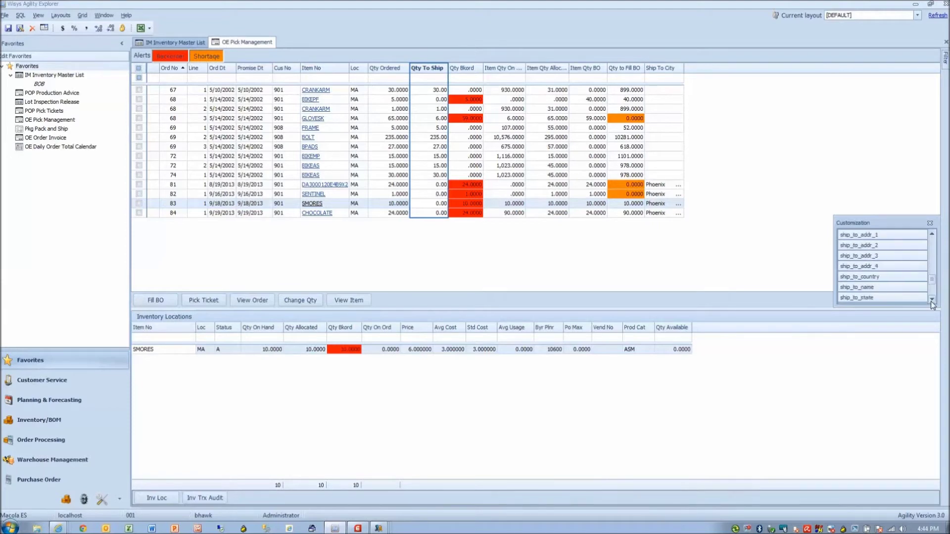
left_click(932, 301)
left_click(932, 302)
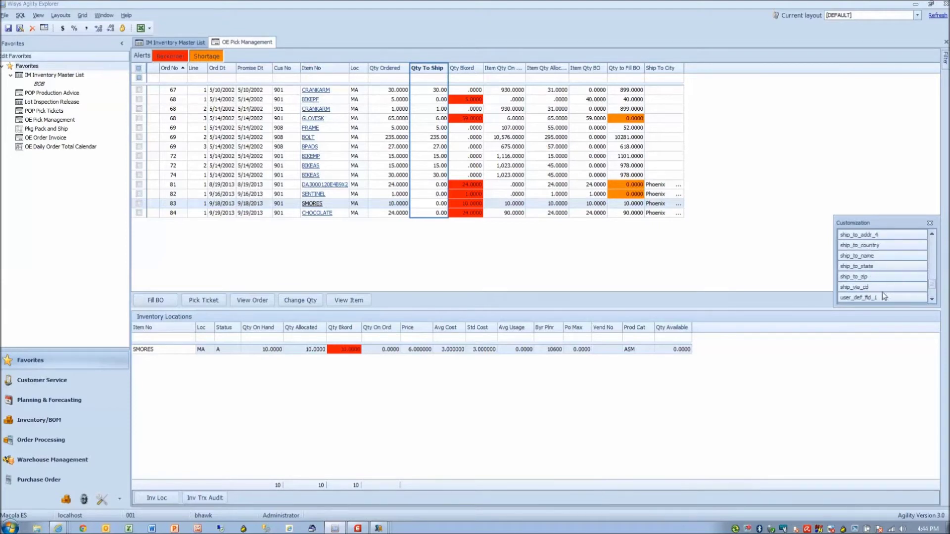
mouse_move(865, 287)
left_mouse_down()
mouse_move(710, 186)
mouse_move(646, 74)
left_mouse_up()
left_click(929, 224)
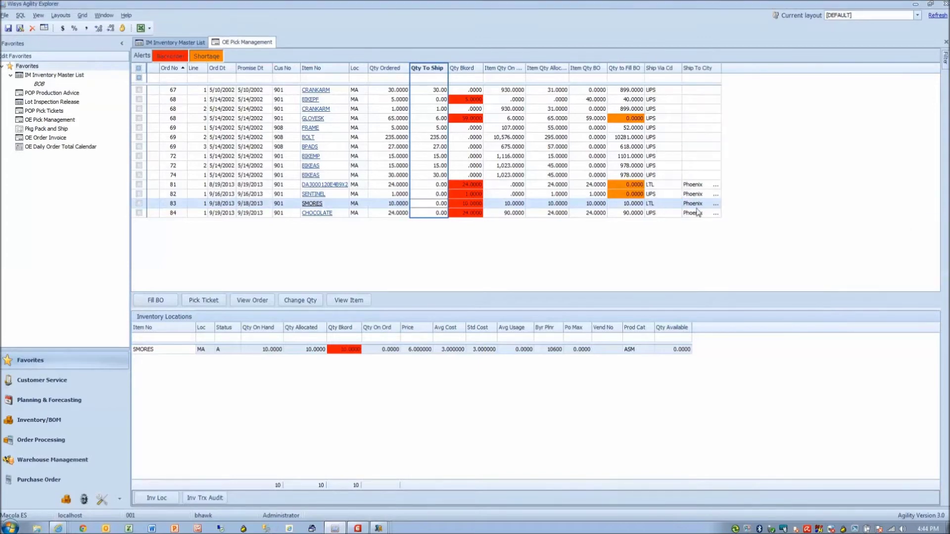
left_click(657, 79)
type("sup")
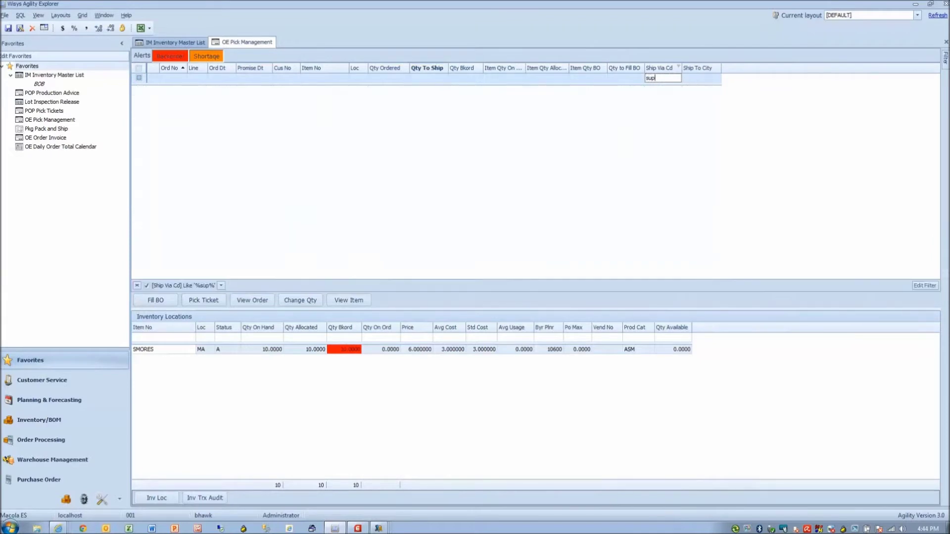
key("BackSpace")
key("BackSpace")
key("BackSpace")
type("ups")
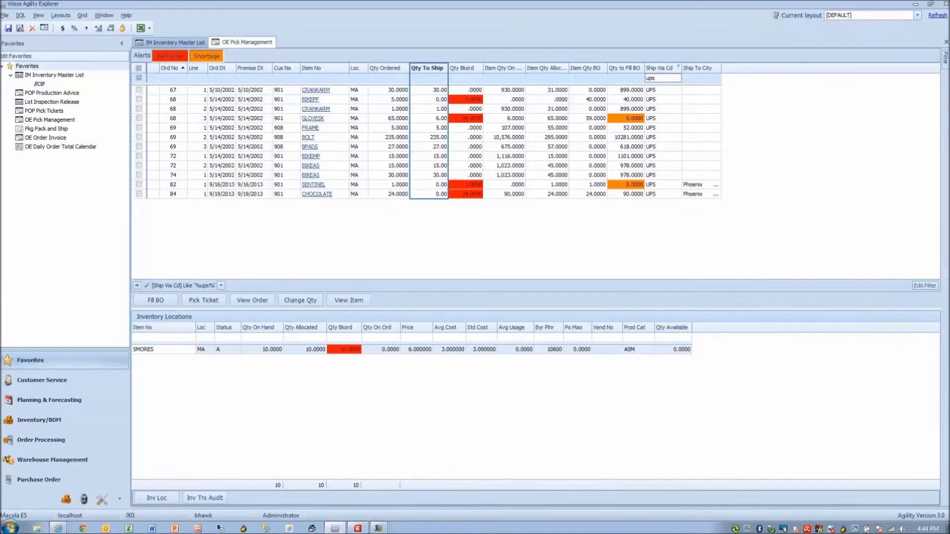
double_click(666, 79)
type("l")
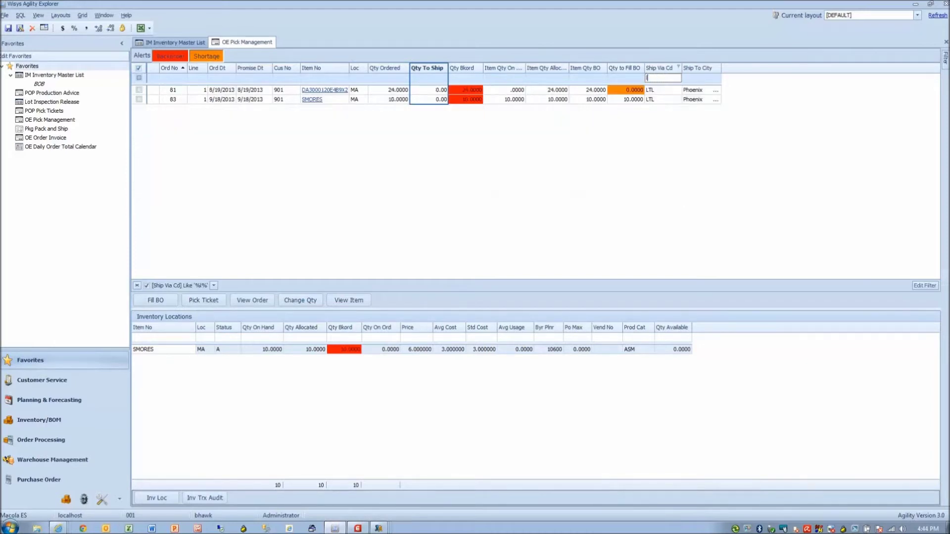
type("tl")
key("BackSpace")
key("BackSpace")
key("BackSpace")
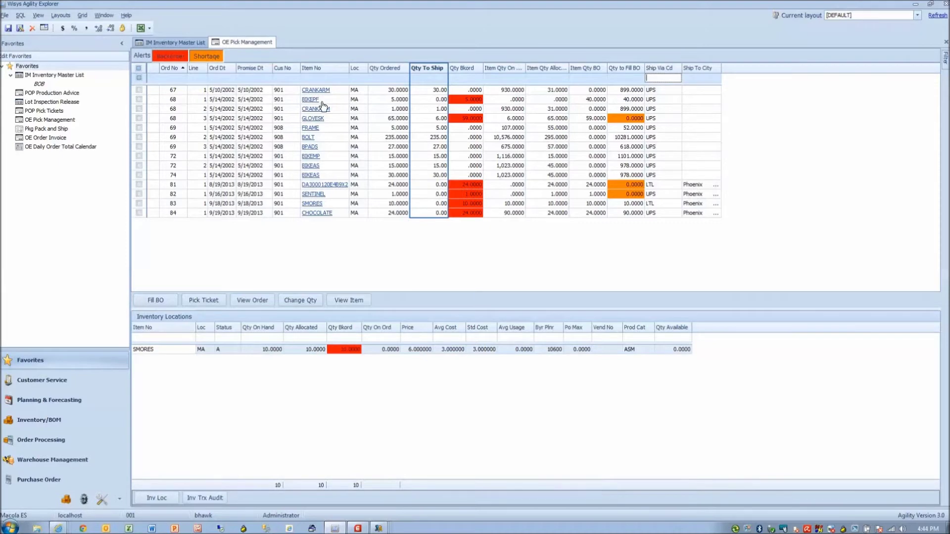
left_click(289, 78)
type("901")
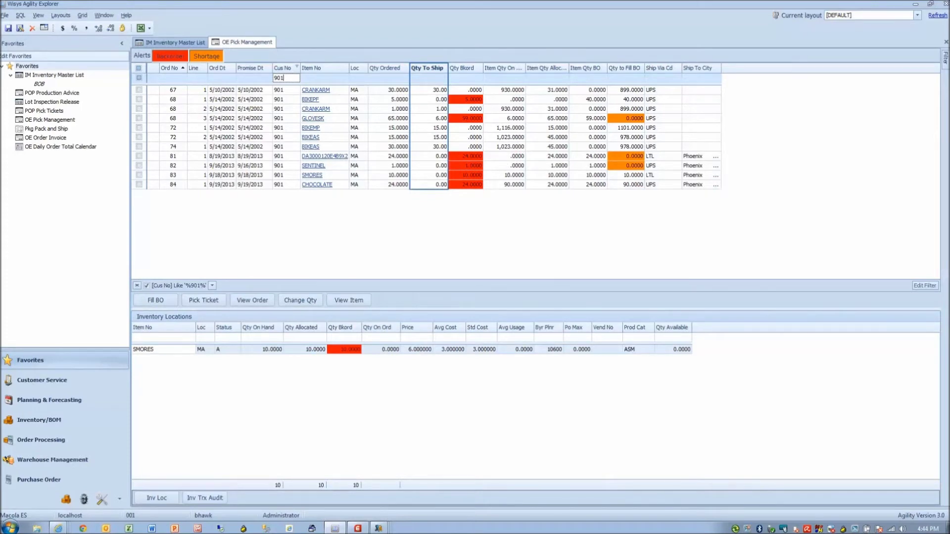
key("BackSpace")
key("BackSpace")
key("BackSpace")
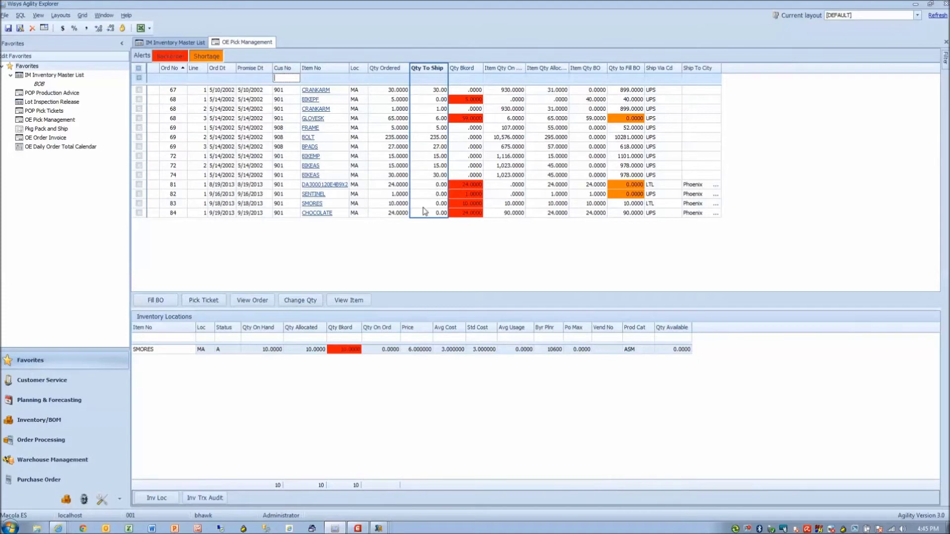
Check orders 84 and 83, fill their backorders, and recheck order 83.
left_click(139, 214)
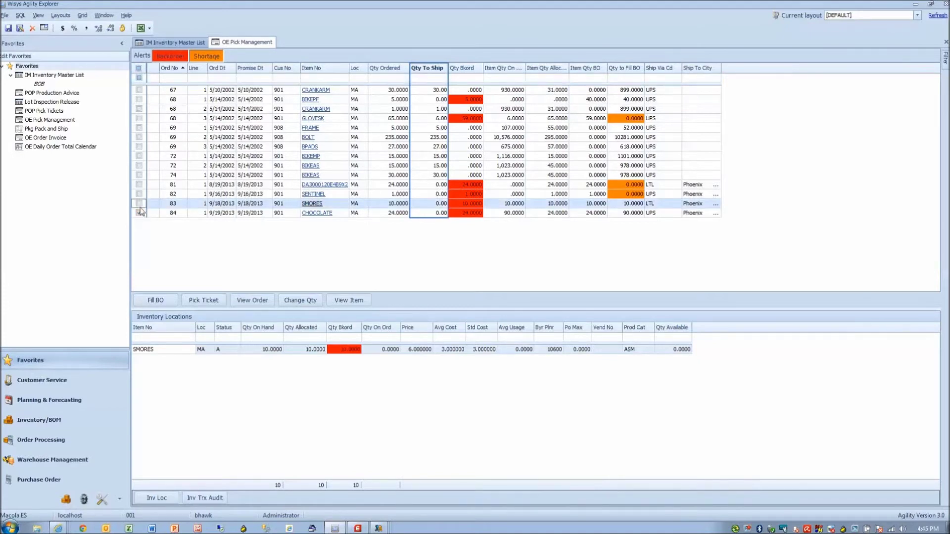
left_click(140, 203)
left_click(143, 303)
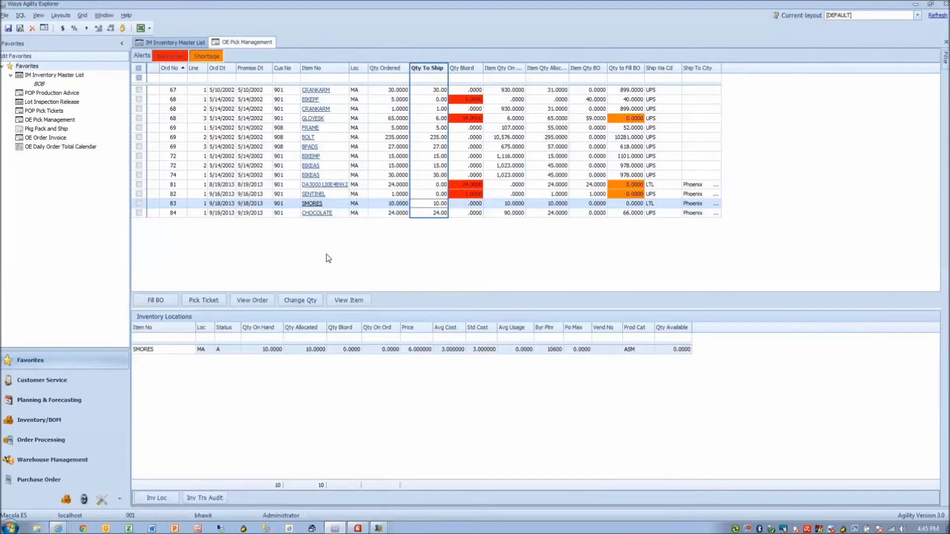
left_click(139, 204)
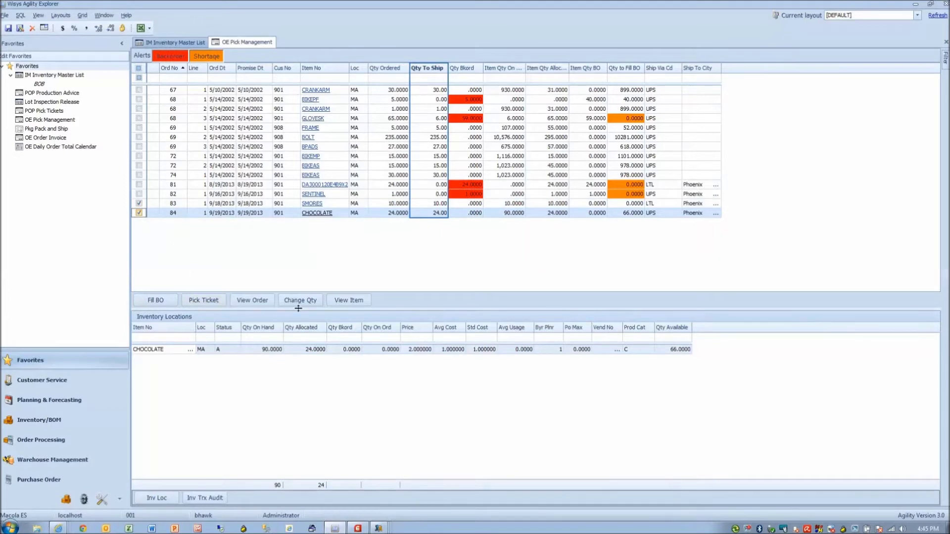
Generate pick tickets for orders 83 and 84 and maximize the preview.
left_click(204, 300)
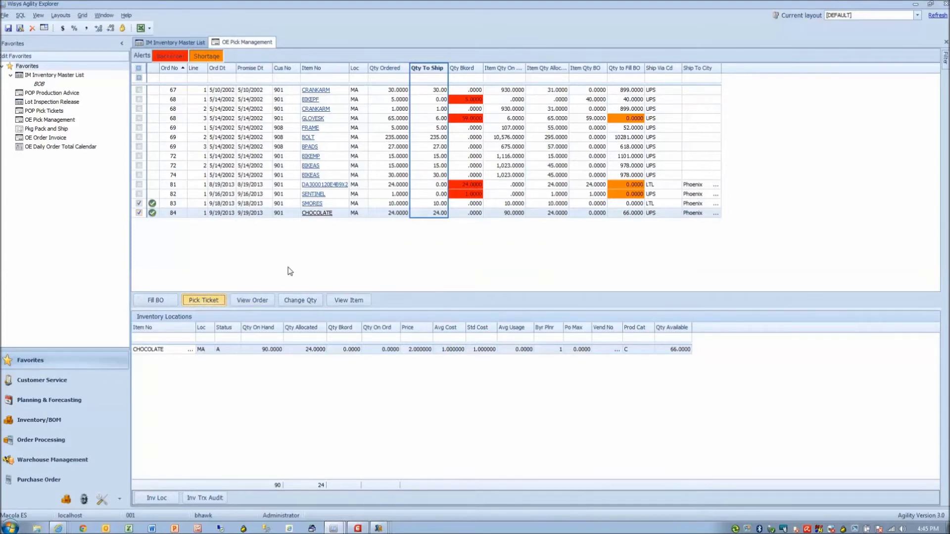
left_click(525, 133)
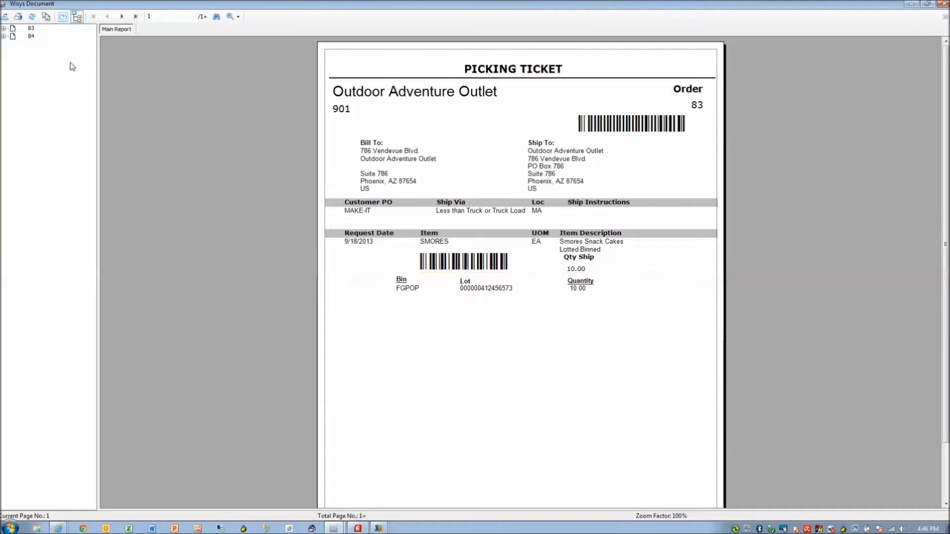
Show order 84's ticket, print all pages, and close the viewer.
left_click(9, 36)
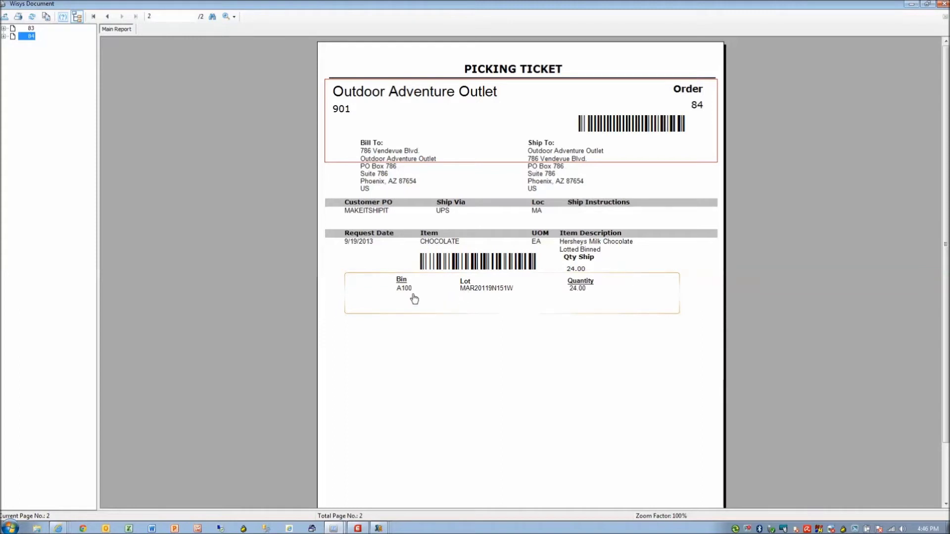
left_click(20, 17)
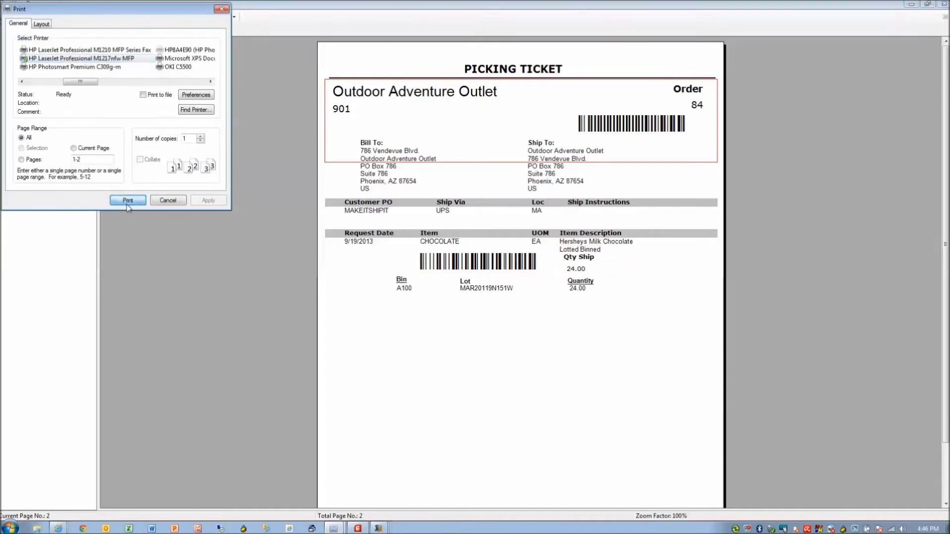
left_click(128, 200)
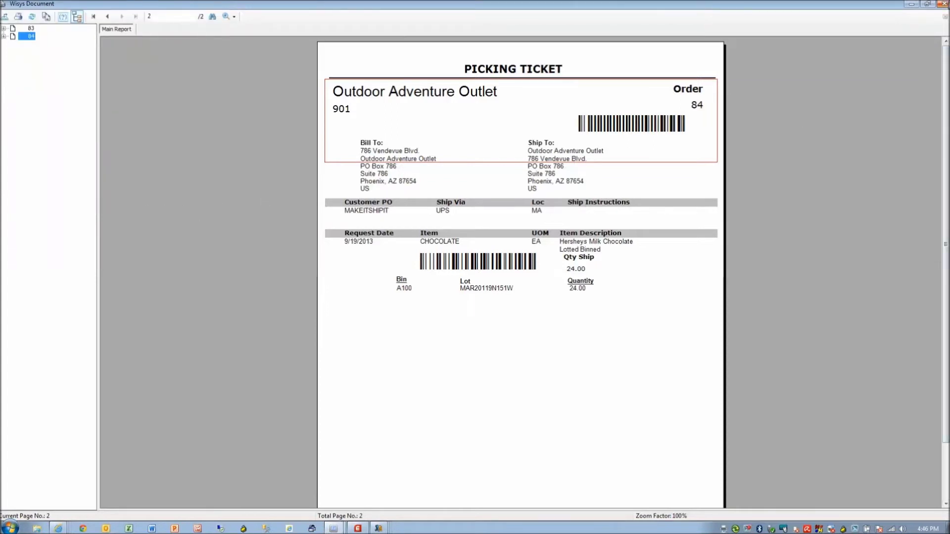
left_click(942, 4)
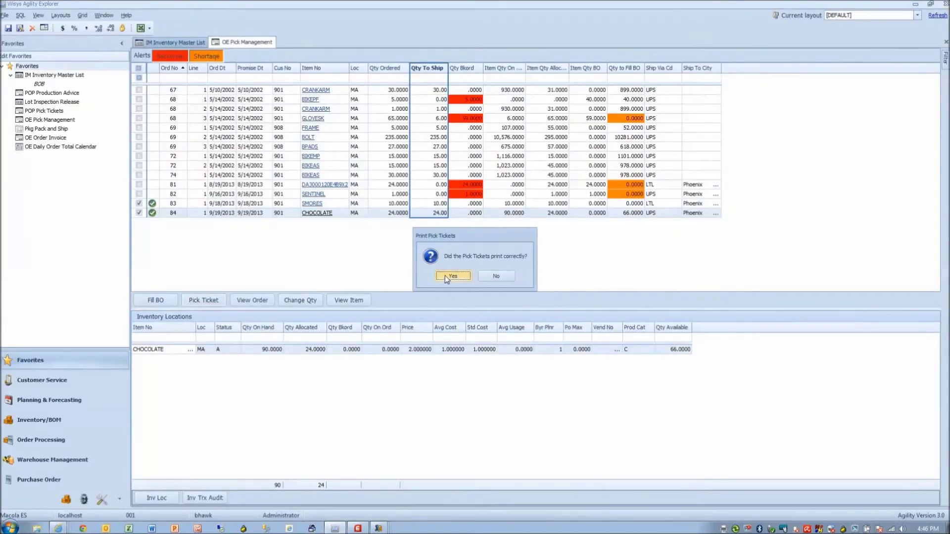
Confirm the pick tickets printed correctly and refresh the pick grid.
left_click_drag(440, 236, 344, 233)
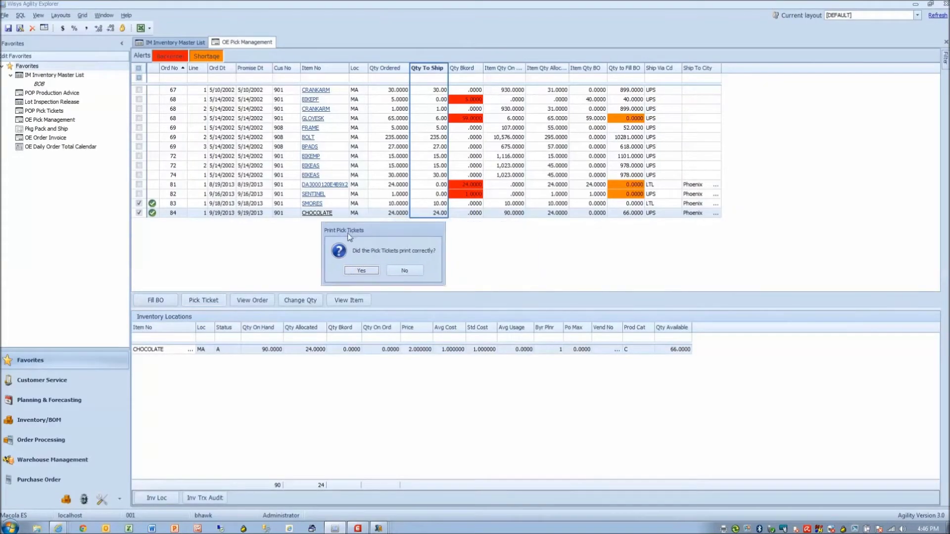
left_click(351, 276)
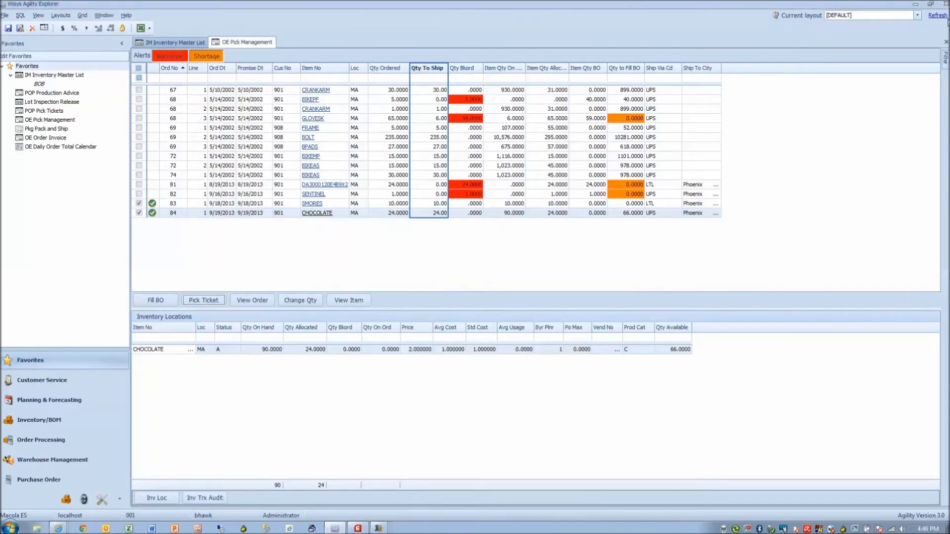
left_click(939, 16)
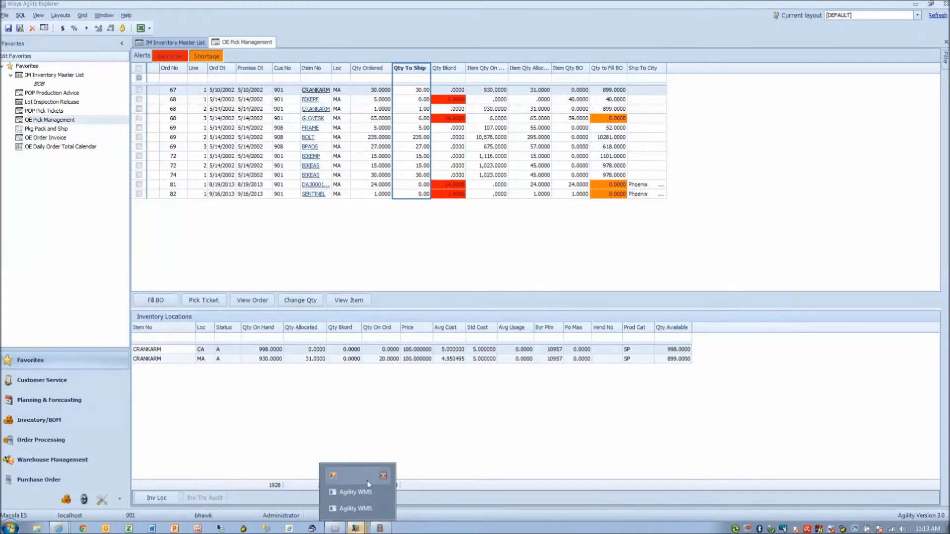
left_click(356, 475)
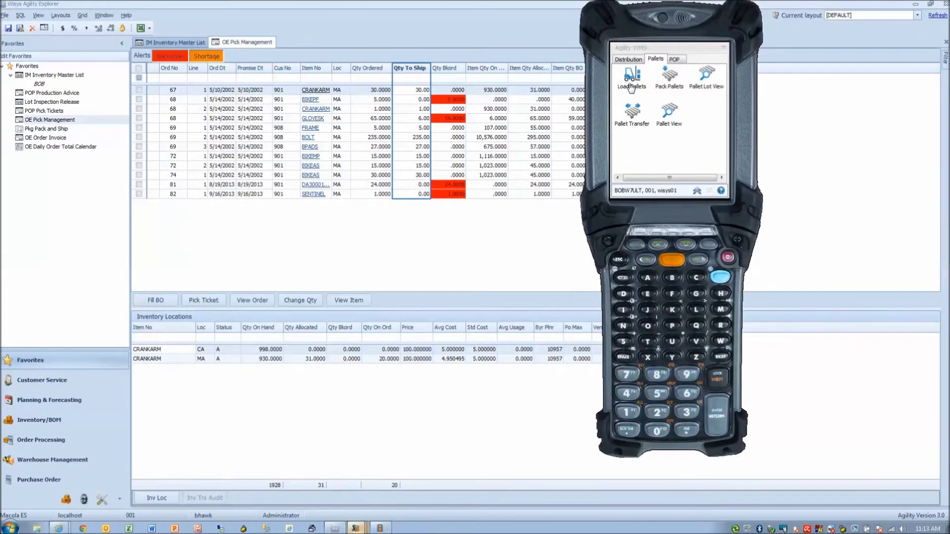
Load pallet 1 on shipment 1005 with order 83's SMORES.
left_click(638, 88)
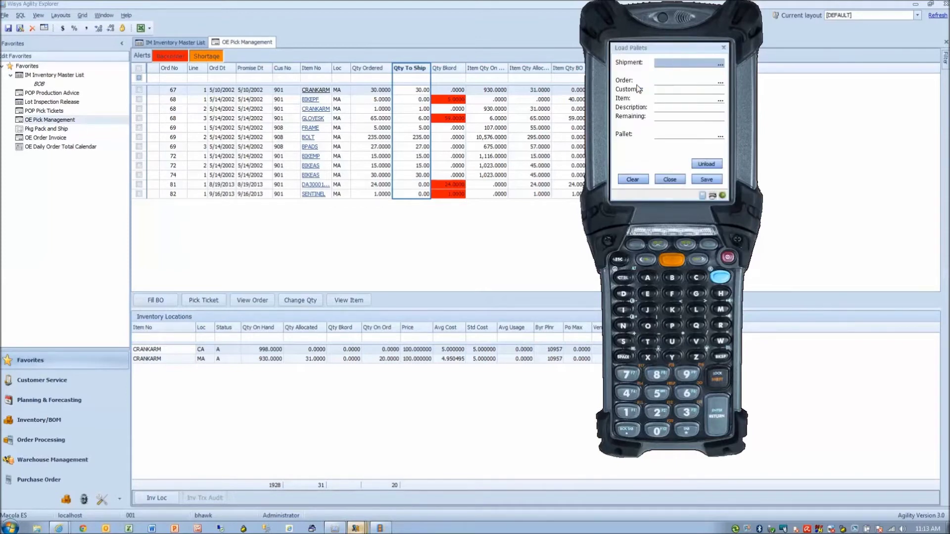
type("1005")
key("Return")
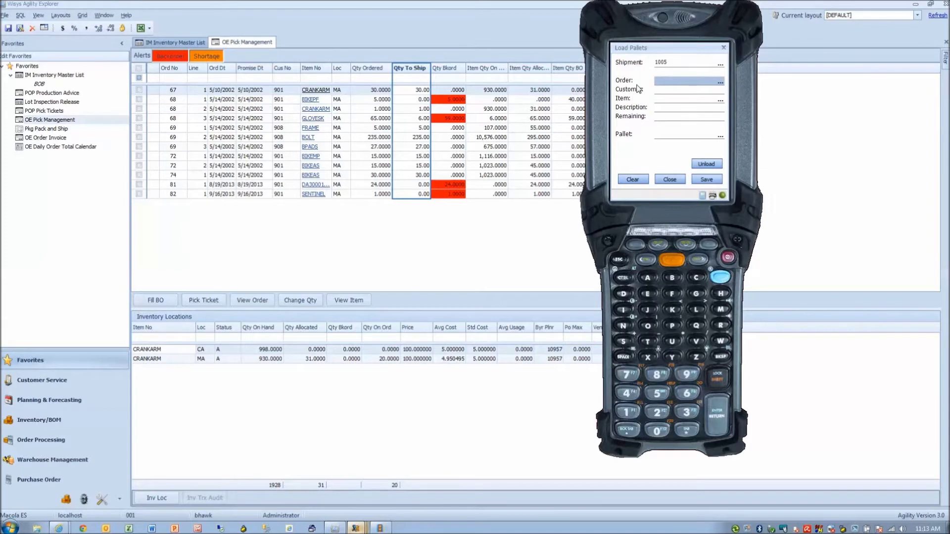
type("83")
key("Return")
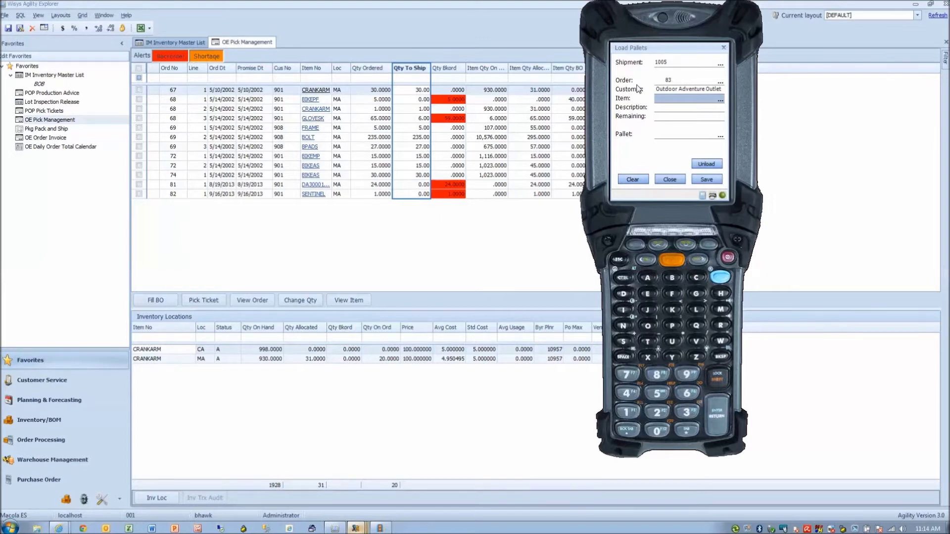
type("SMORES")
key("Return")
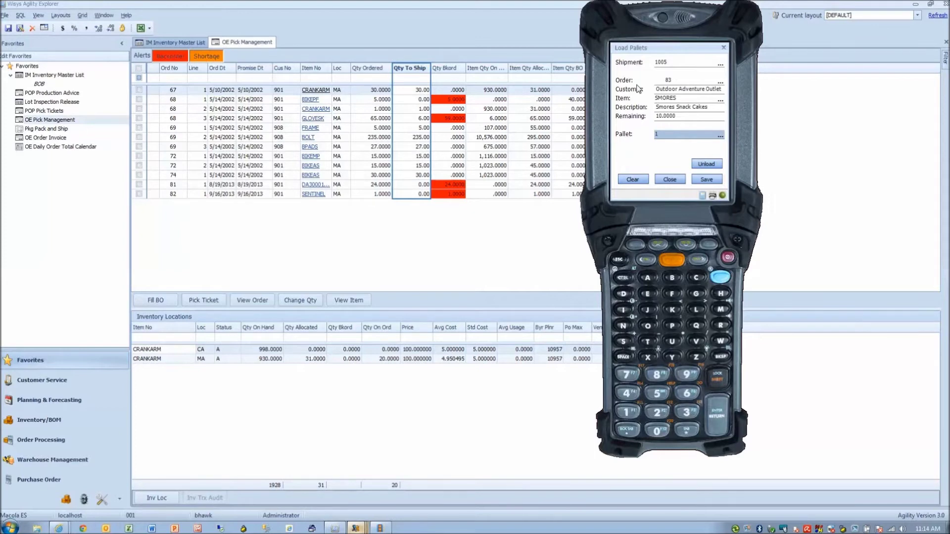
key("Return")
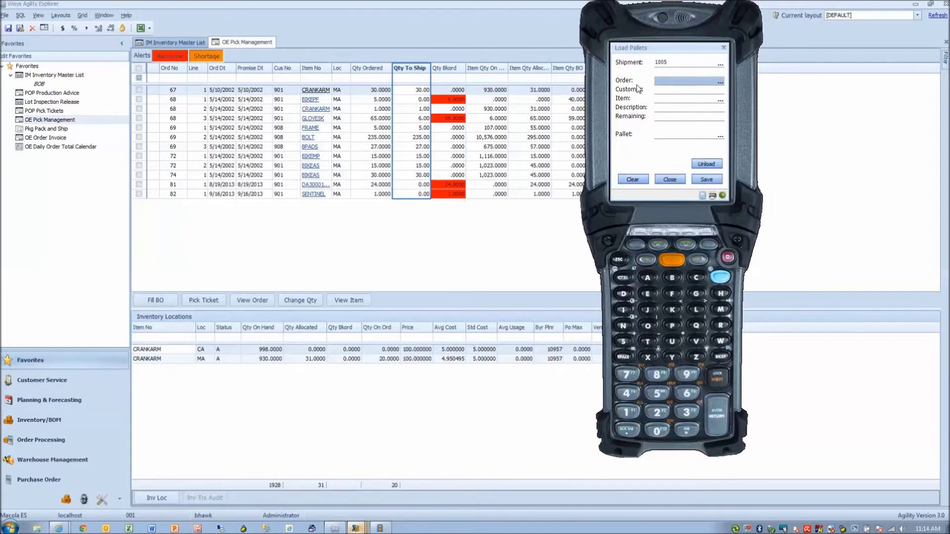
Load and save a second SMORES pallet for order 83 on shipment 1005.
left_click(639, 180)
type("83")
key("Return")
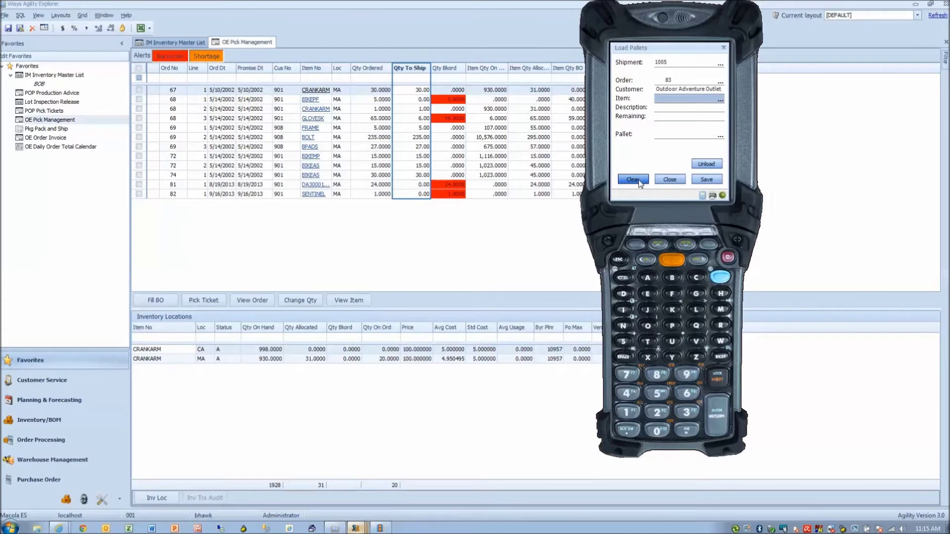
type("SMORES")
key("Return")
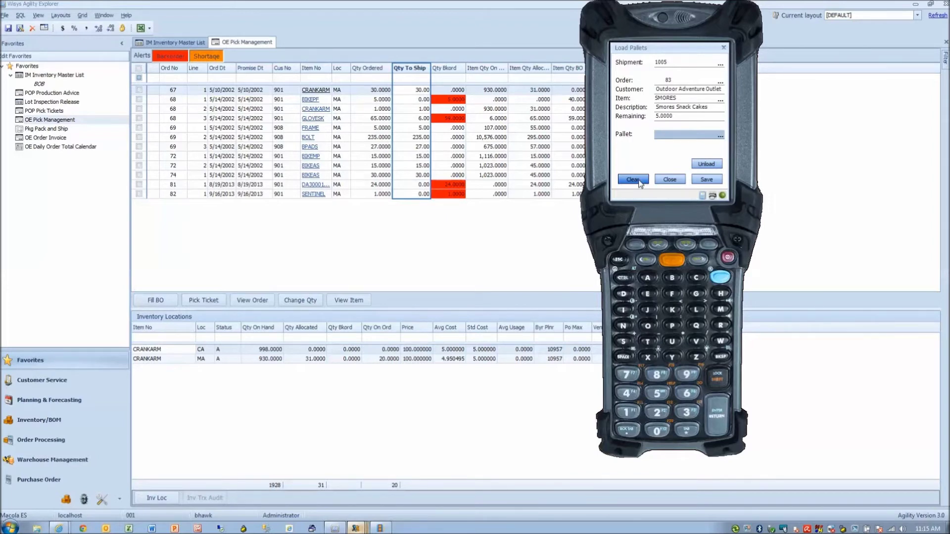
type("2")
left_click(632, 181)
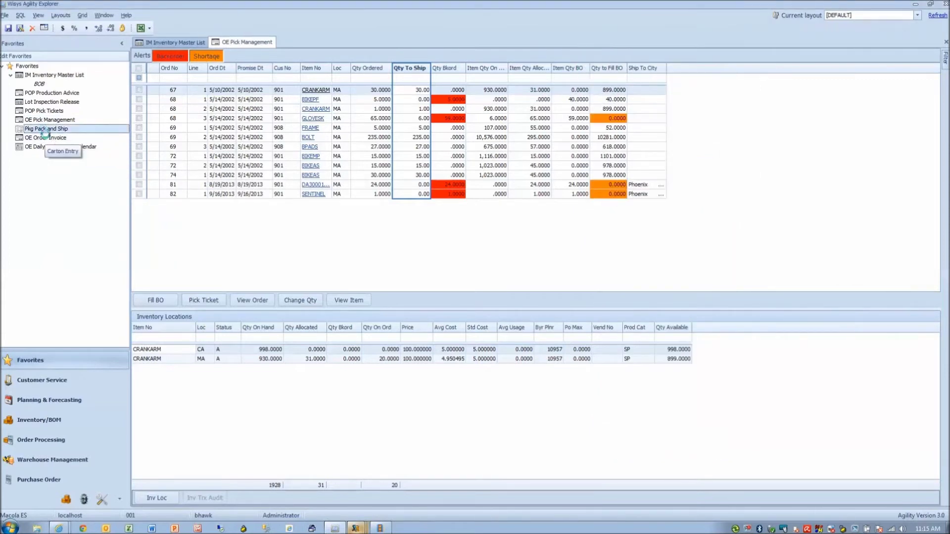
Look up shipment 1005 in the Pkg Pack and Ship shipping tree.
left_click(45, 131)
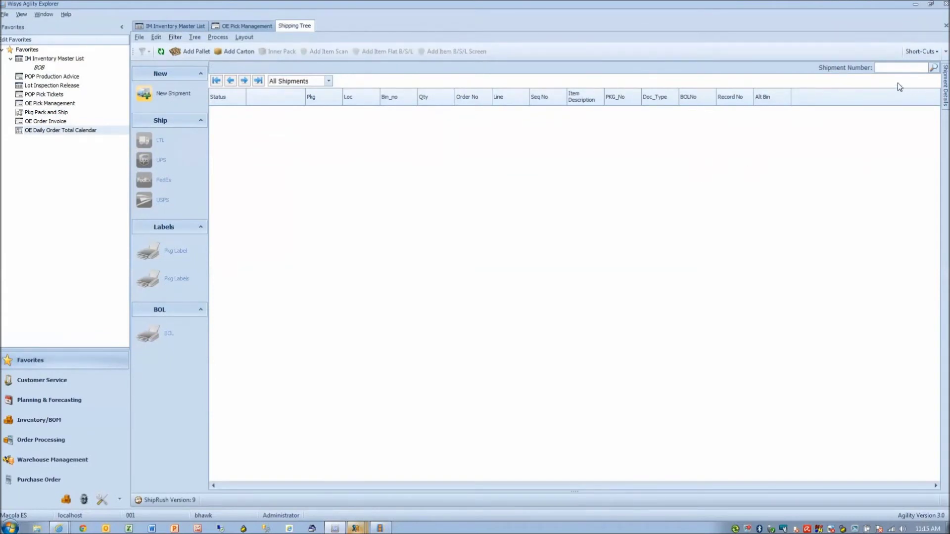
left_click(886, 69)
type("1")
type("005")
key("Return")
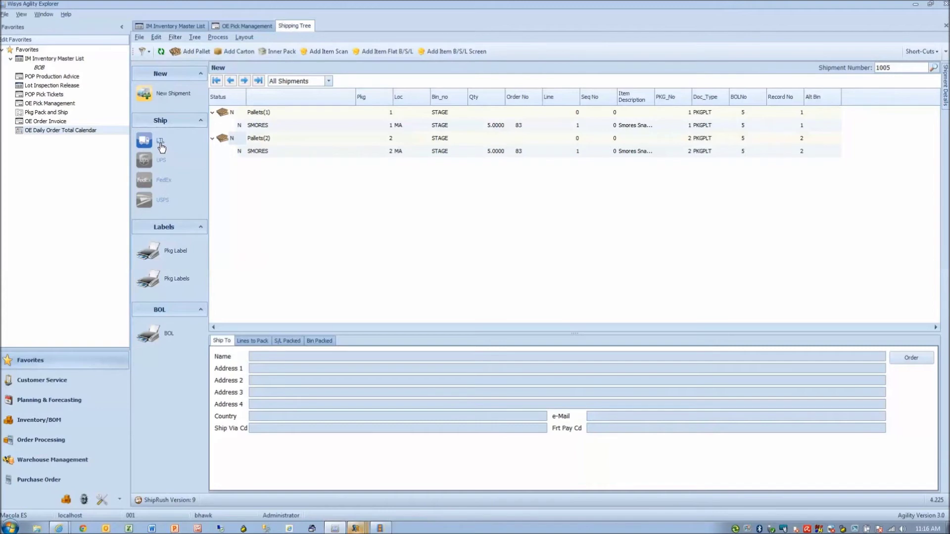
Inspect the SMORES lines and second pallet, then open the LTL bill of lading.
left_click(268, 124)
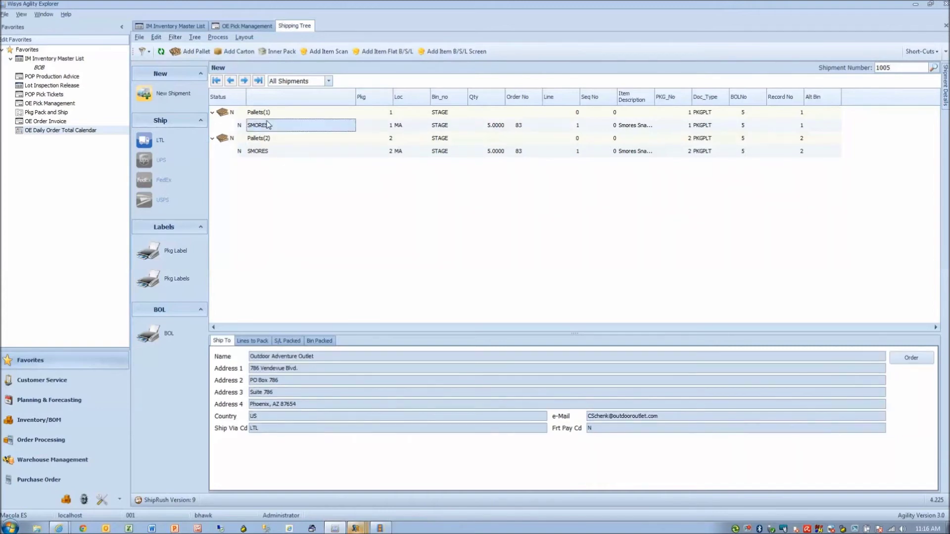
left_click(252, 341)
left_click(287, 341)
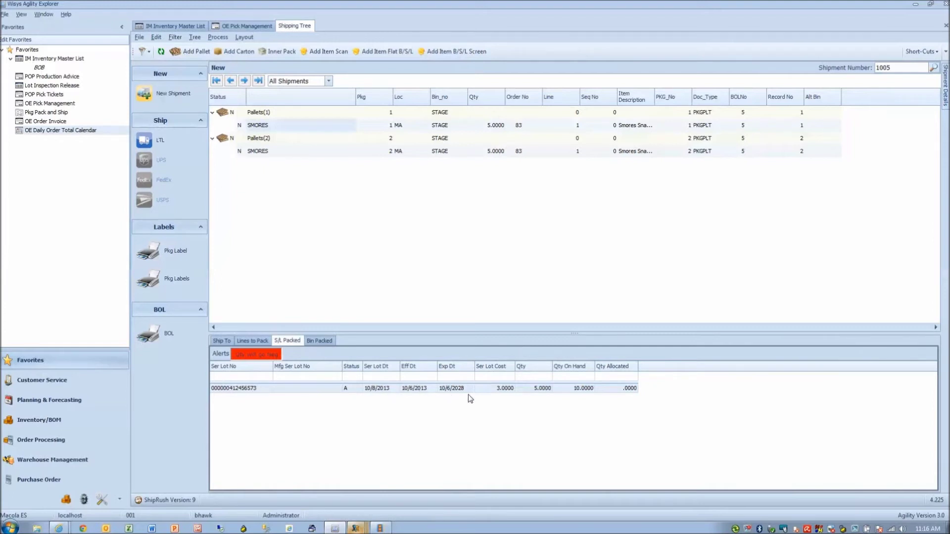
left_click(288, 149)
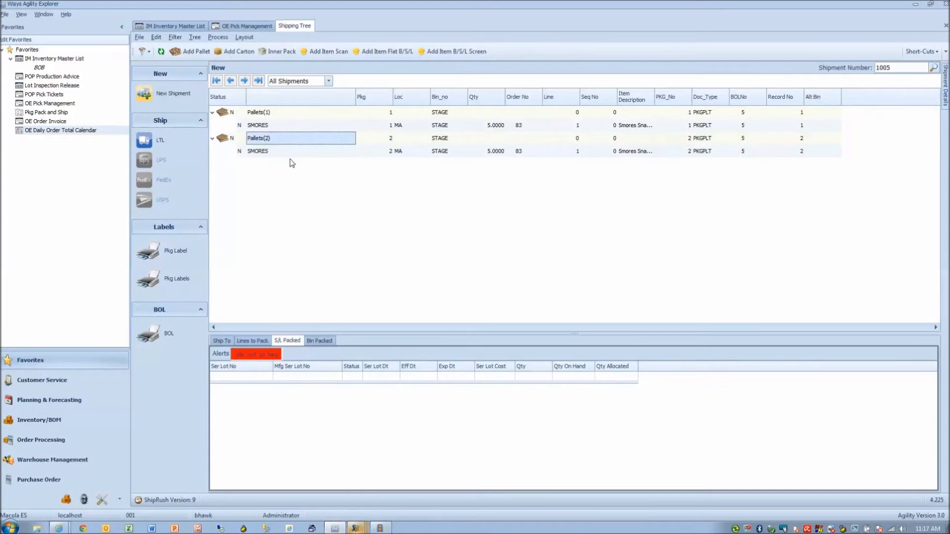
left_click(389, 153)
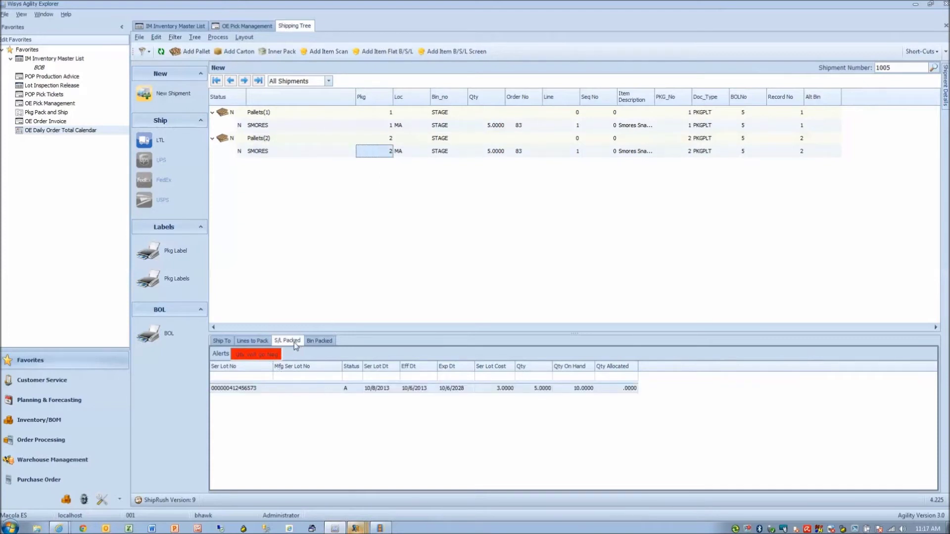
left_click(159, 144)
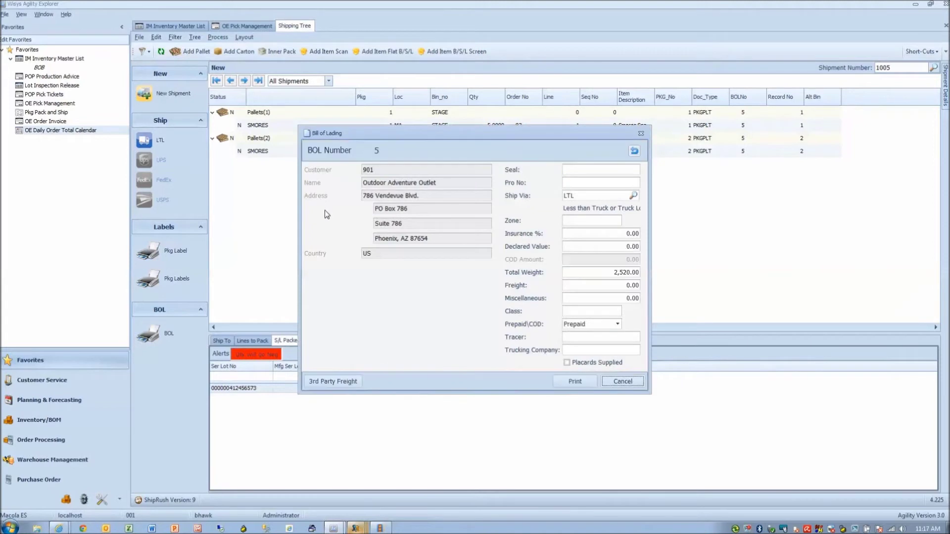
Enter pro number 123456 and carrier Yellow on BOL 5, then print it.
left_click(580, 186)
type("12345")
type("Yell")
type("ow")
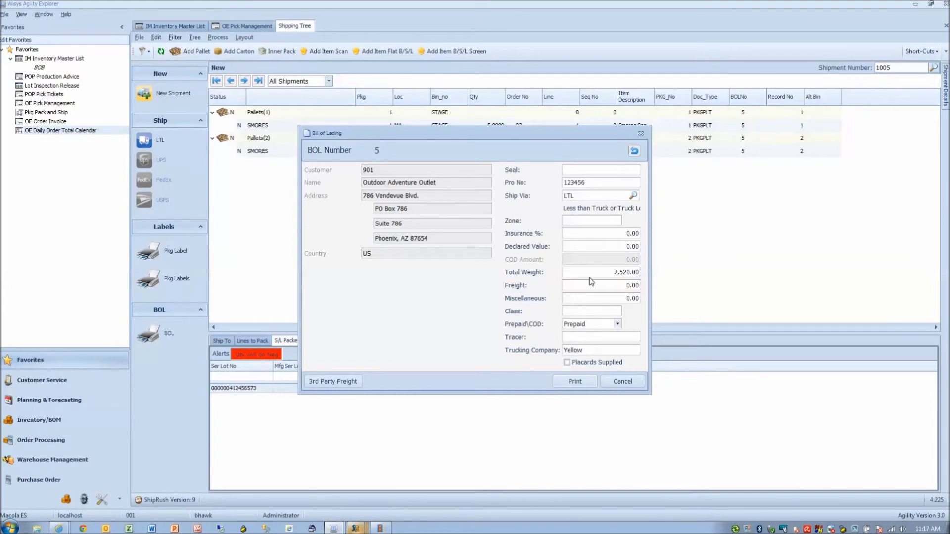
left_click(629, 272)
left_click(581, 383)
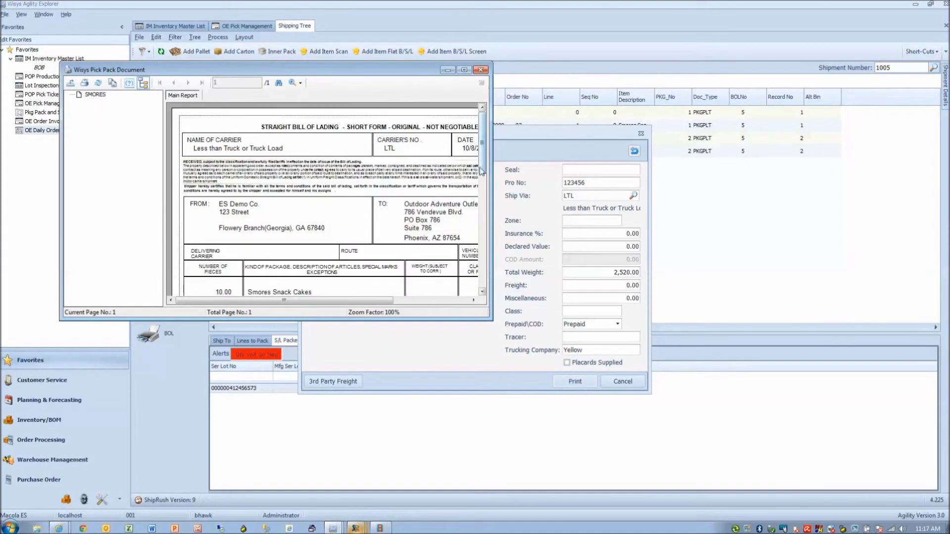
Reload shipment 1005, check both SMORES pallets show shipped on BOL 5, then show the desktop.
left_click(464, 71)
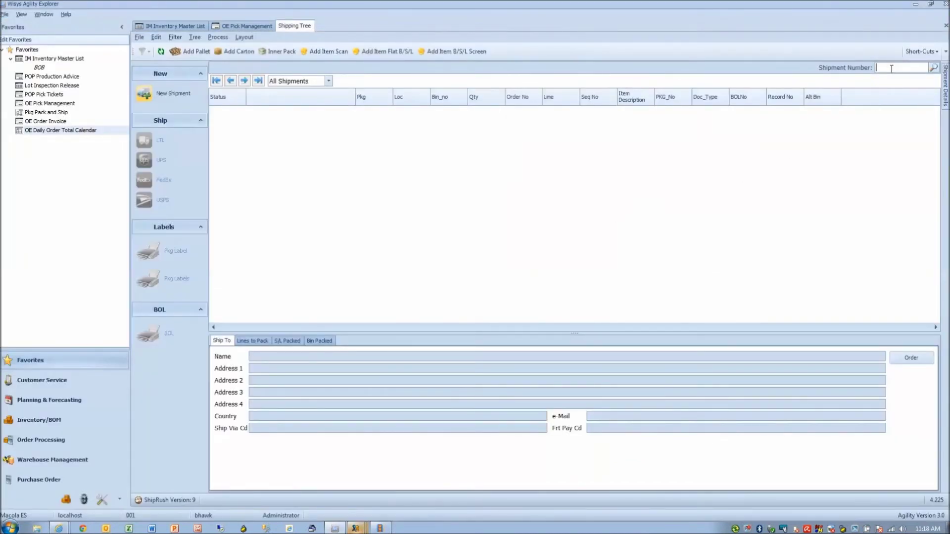
type("1005")
key("Return")
left_click(348, 146)
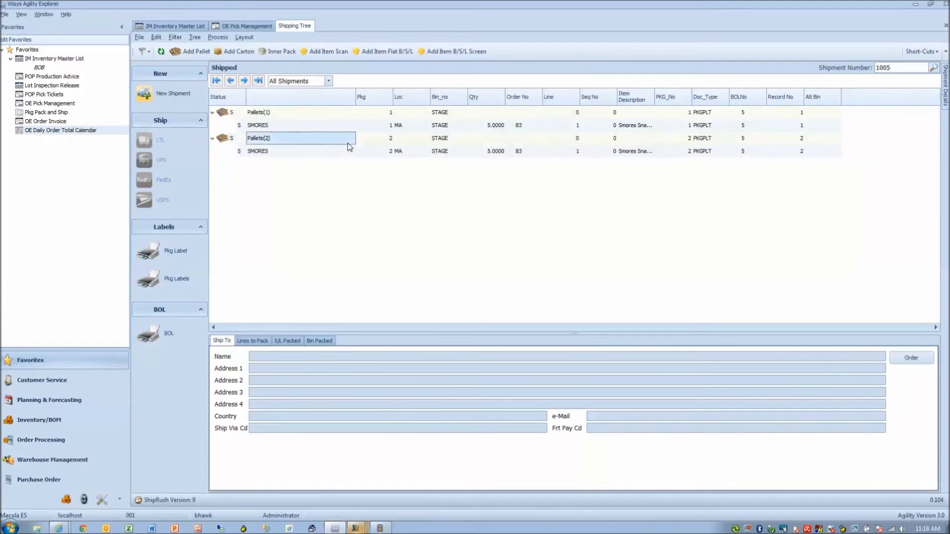
left_click(270, 115)
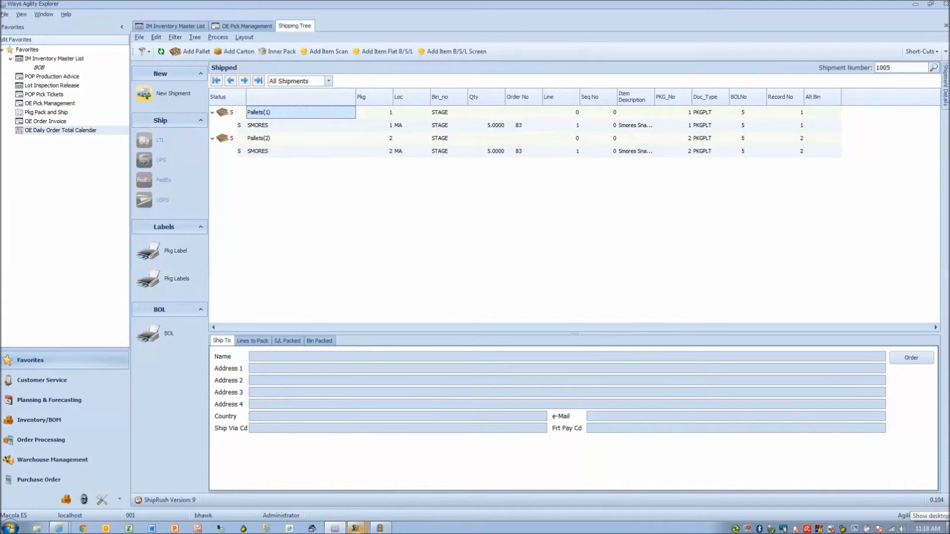
left_click(947, 528)
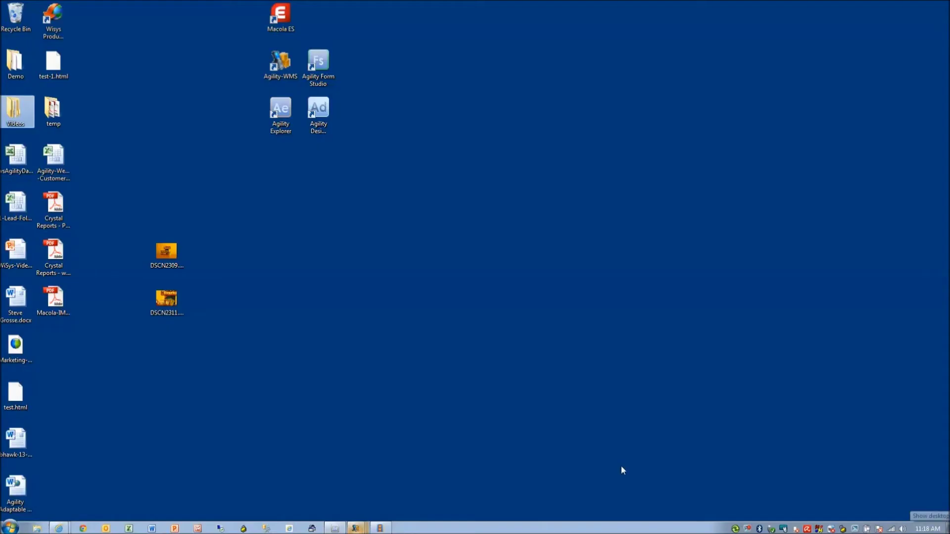
Open company 001 (ES Demo Co.) in Macola ES and view open order 83 by item number.
left_click(280, 15)
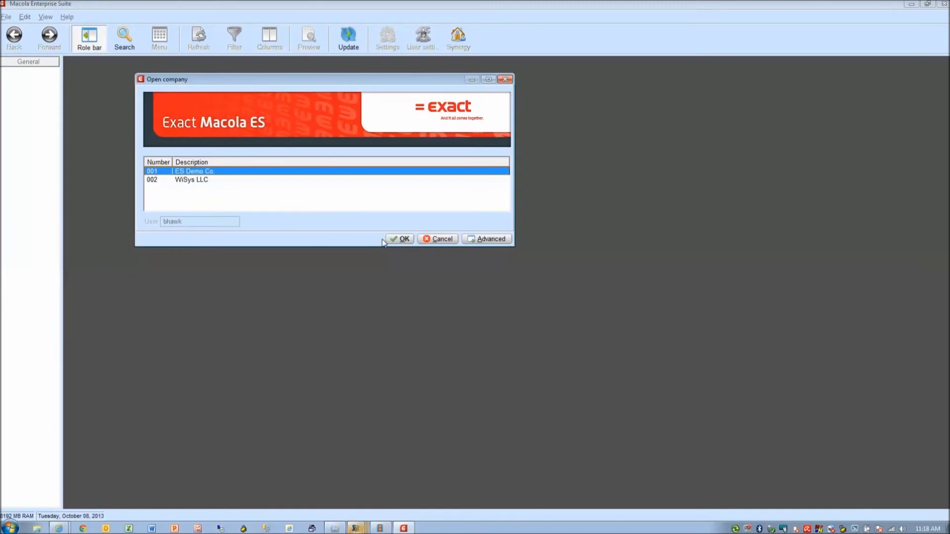
left_click(392, 239)
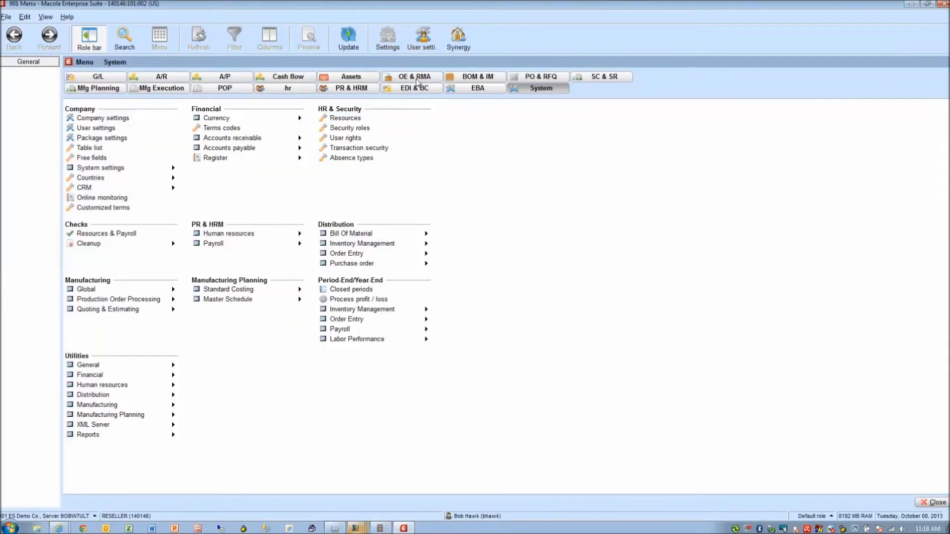
left_click(418, 79)
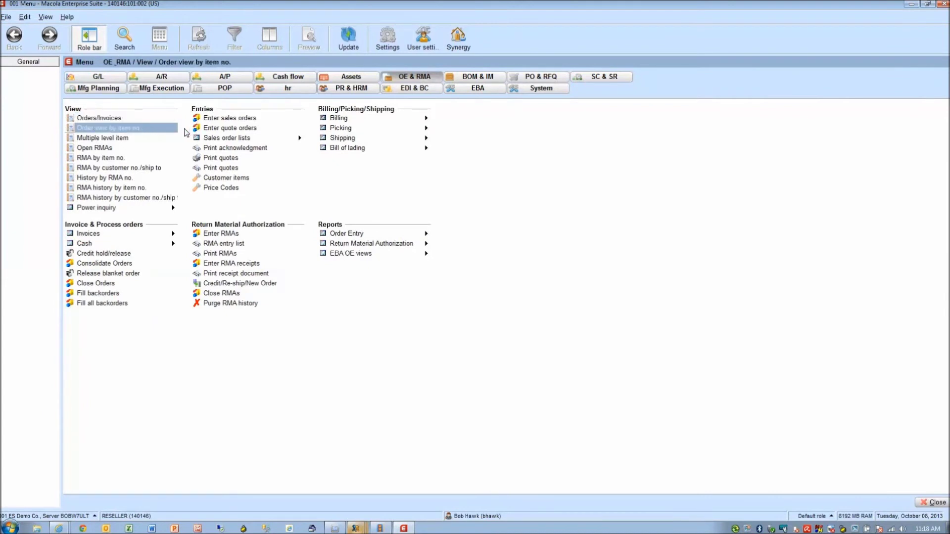
left_click(175, 129)
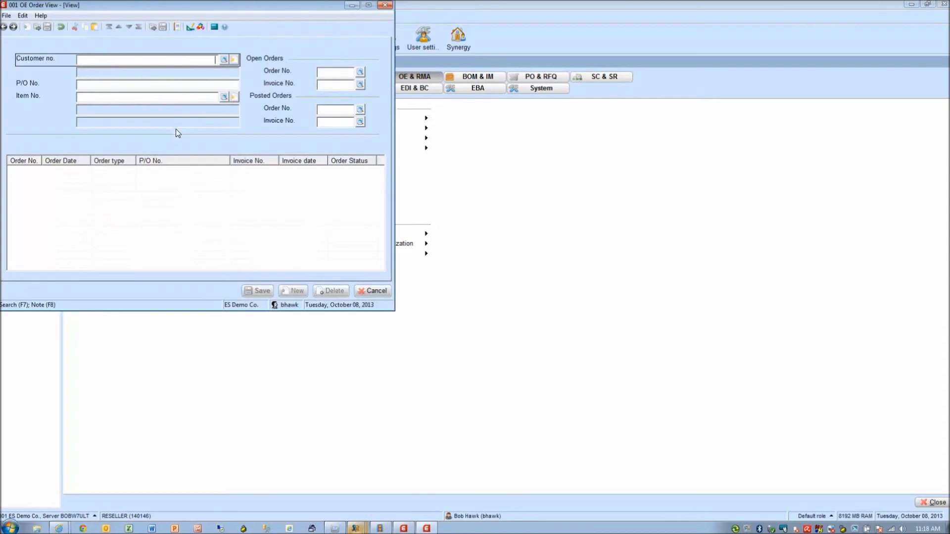
left_click(322, 72)
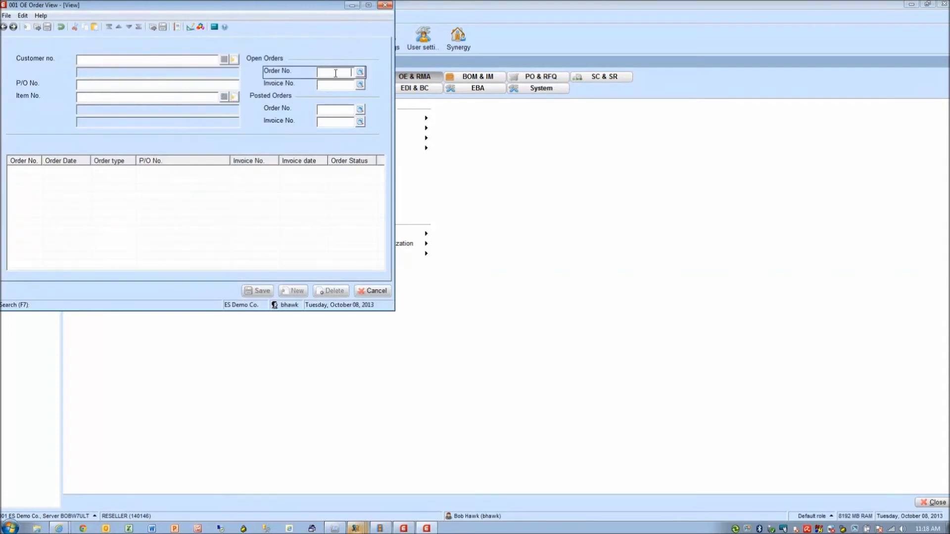
type("63")
key("Return")
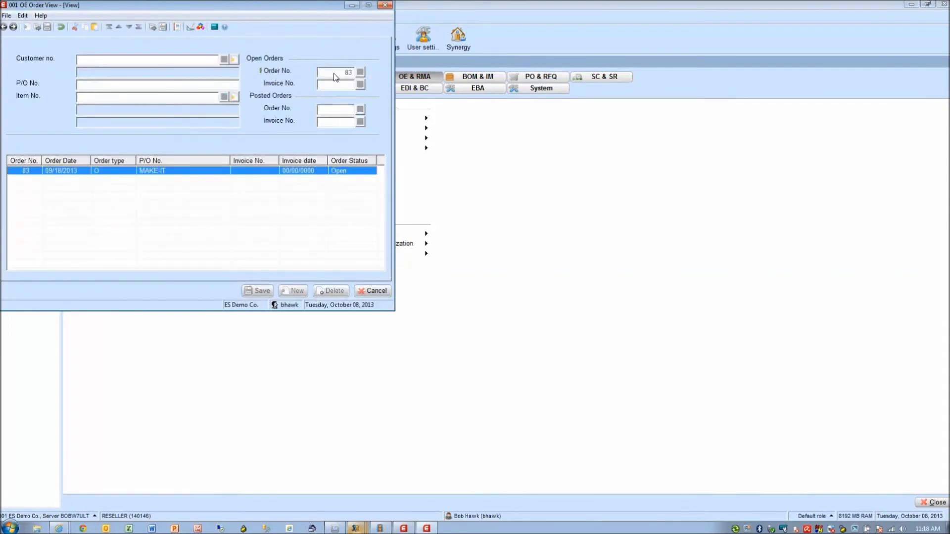
double_click(256, 171)
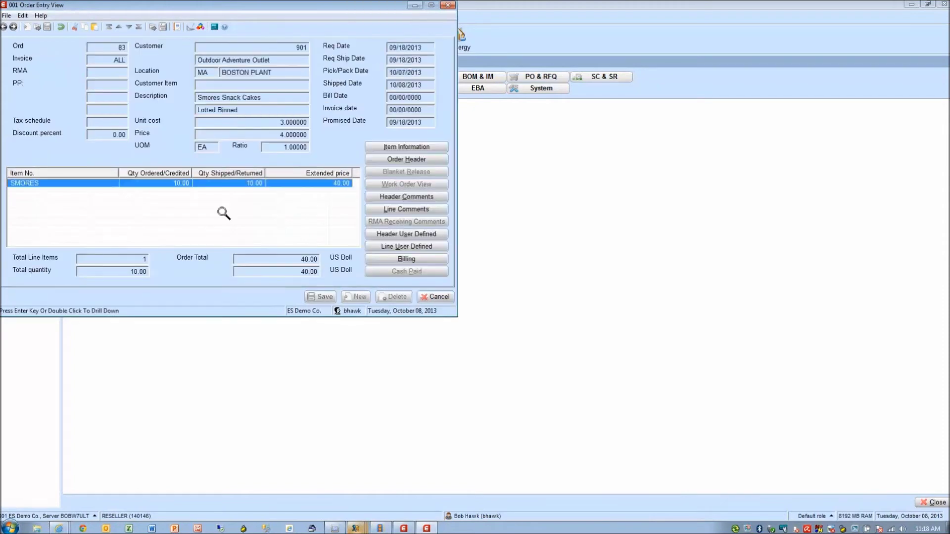
Check the shipped status in order 83's header information.
left_click(402, 159)
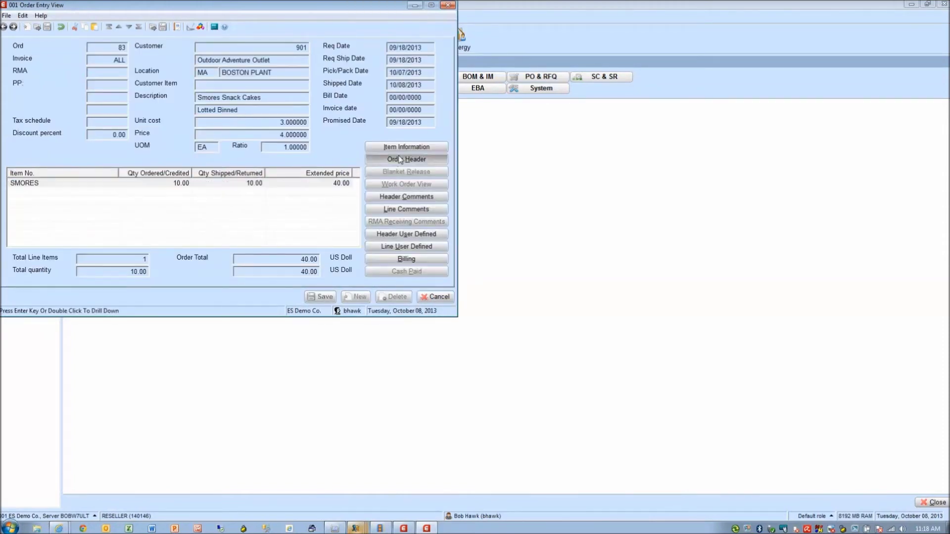
left_click(293, 112)
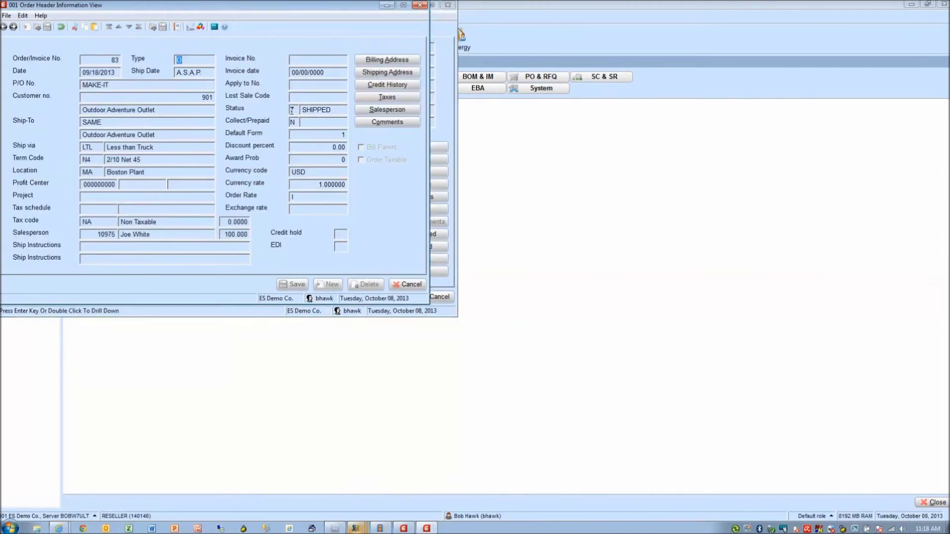
left_click(408, 286)
Review the SMORES line comments recording shipment 1005, LTL and tracking 123456.
left_click(403, 209)
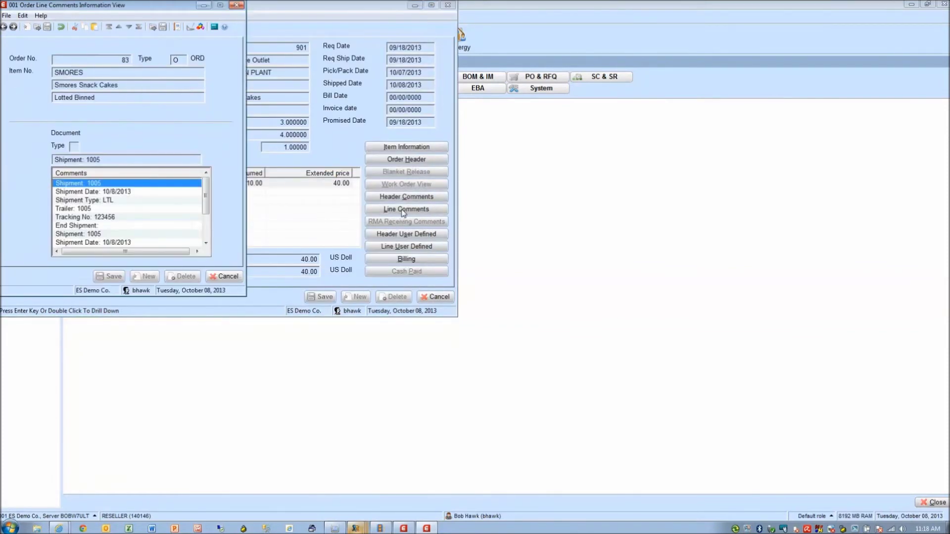
left_click_drag(207, 191, 204, 193)
left_click(134, 210)
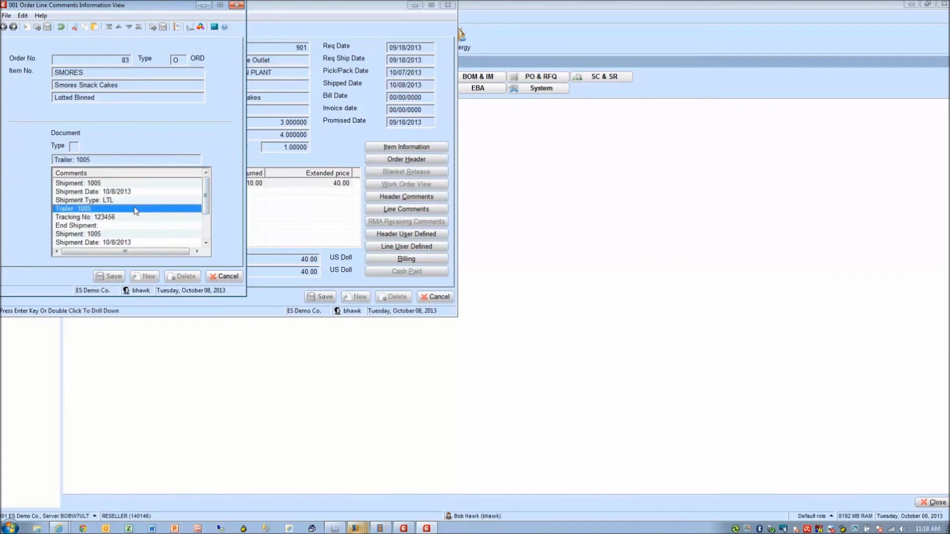
left_click(107, 219)
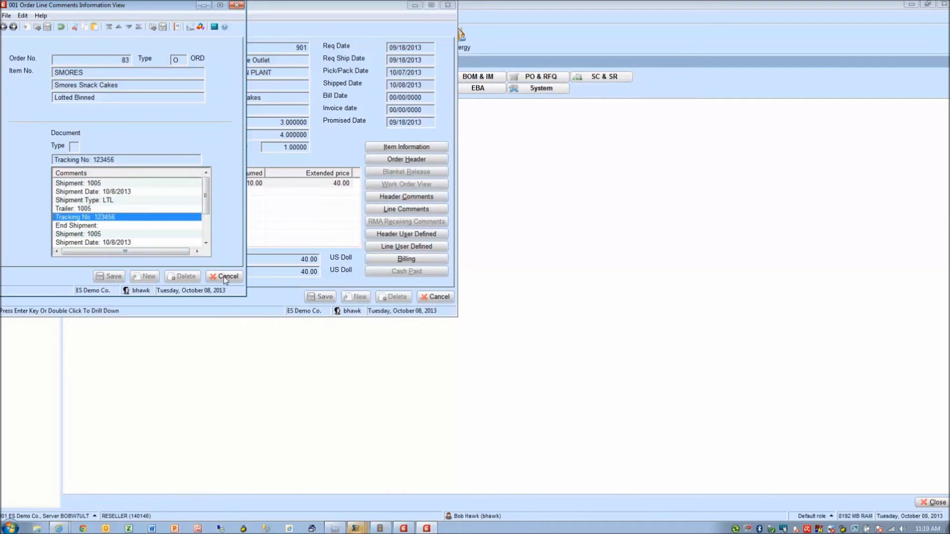
left_click(225, 276)
Close the order details and order view, then minimize Macola ES.
left_click(434, 297)
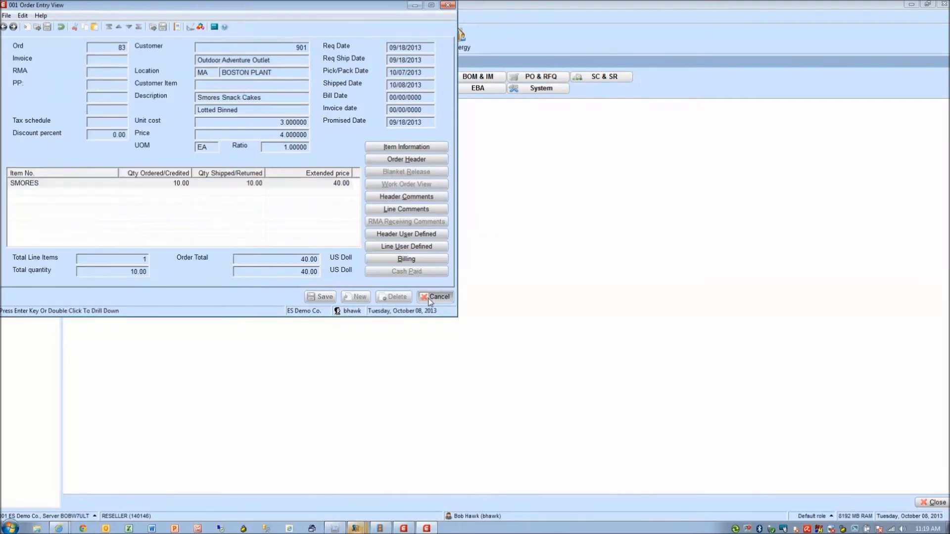
left_click(371, 291)
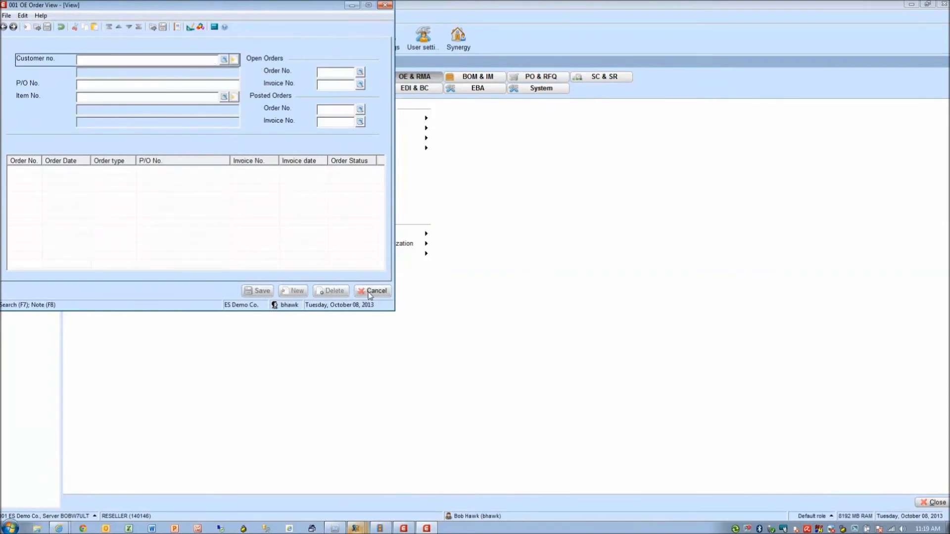
left_click(371, 290)
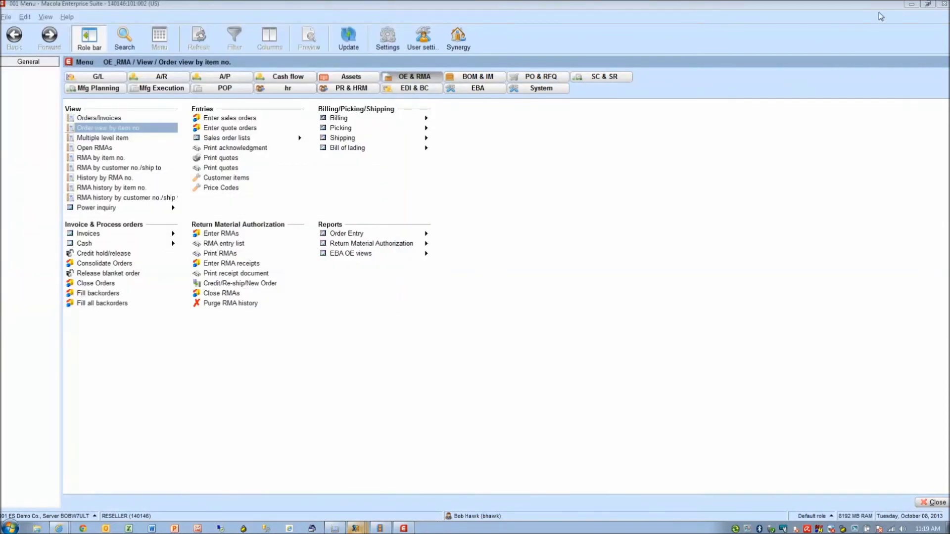
left_click(911, 8)
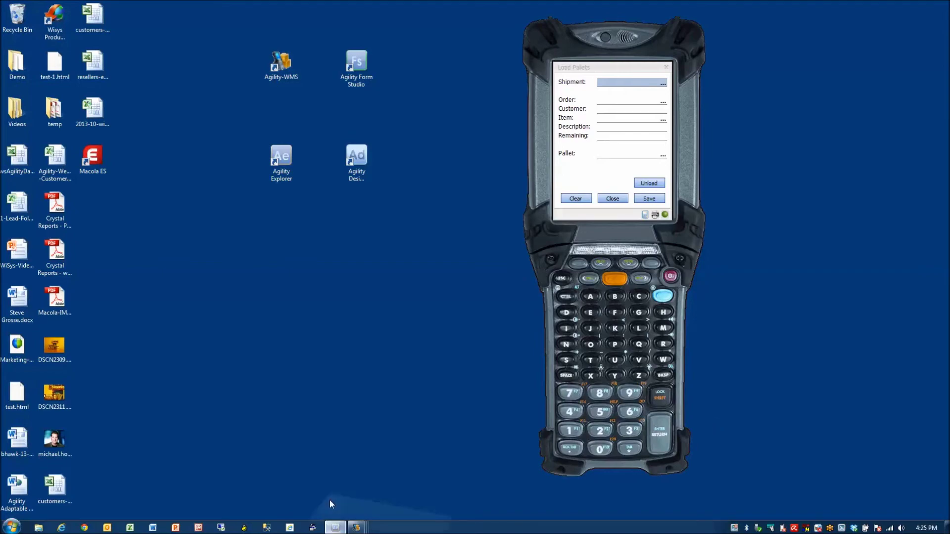
Select CHOCOLATE in Wisys Agility Explorer and review its open order 84's details.
left_click(335, 528)
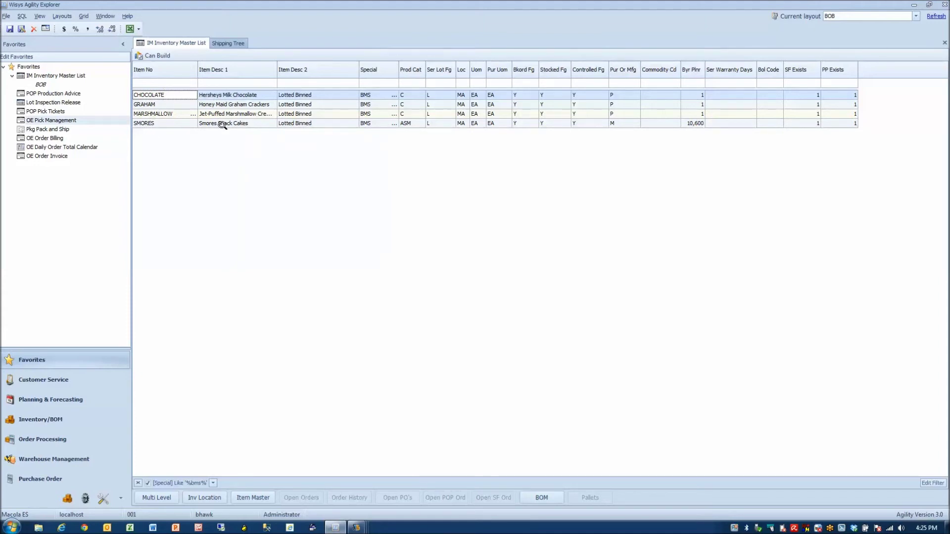
left_click(247, 101)
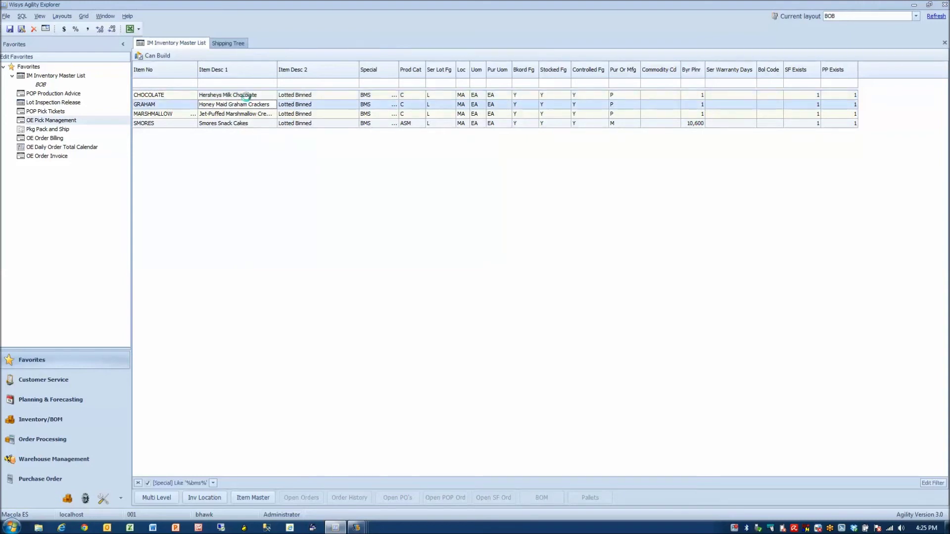
left_click(245, 96)
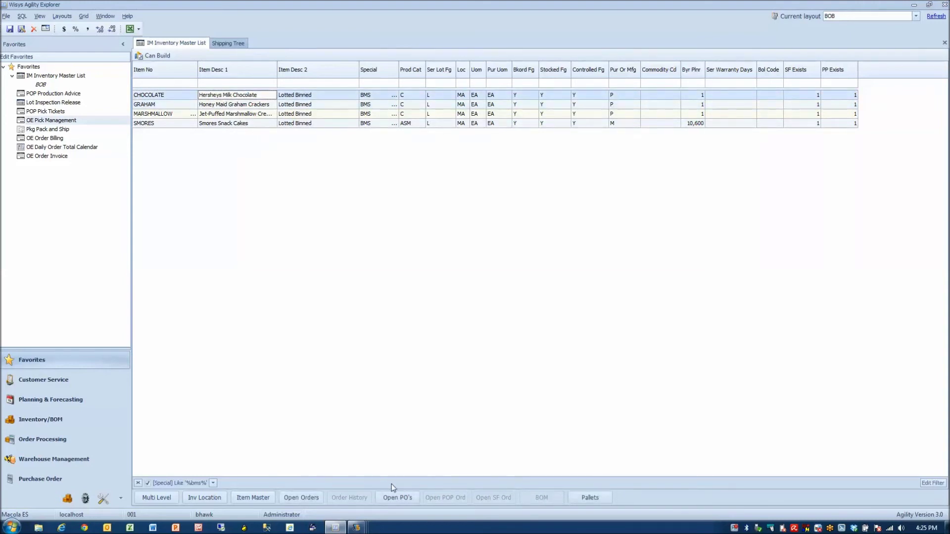
left_click(288, 500)
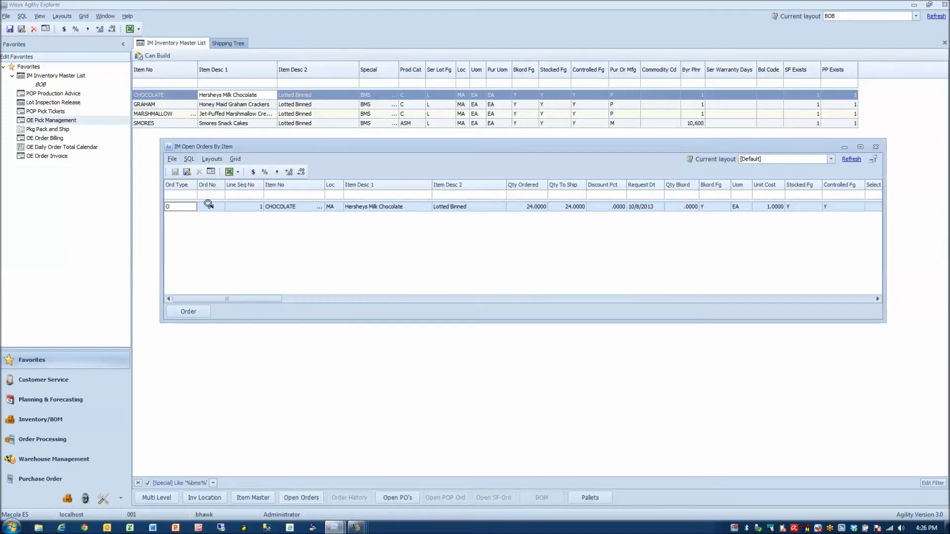
left_click(186, 314)
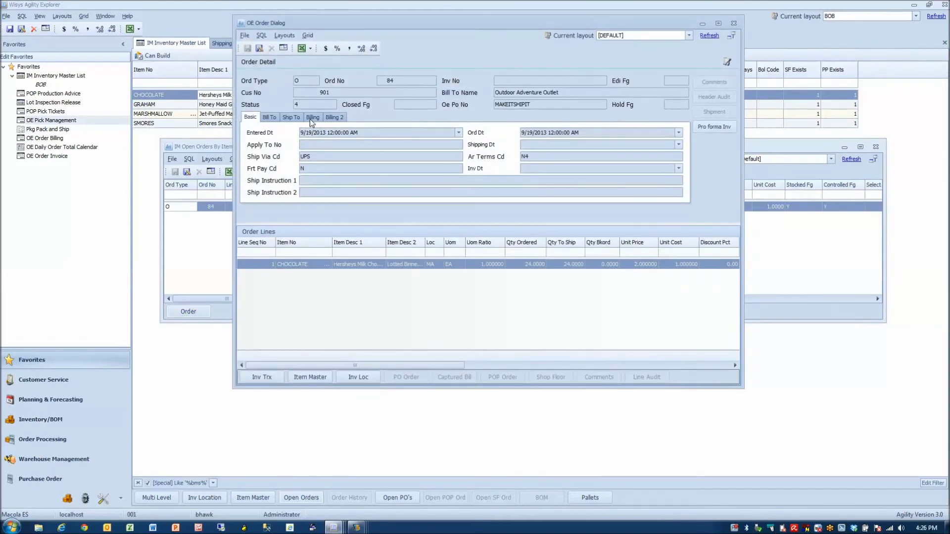
left_click(312, 106)
Close the order 84 windows and show CHOCOLATE's location stock: 90 on hand, 24 allocated.
left_click(733, 23)
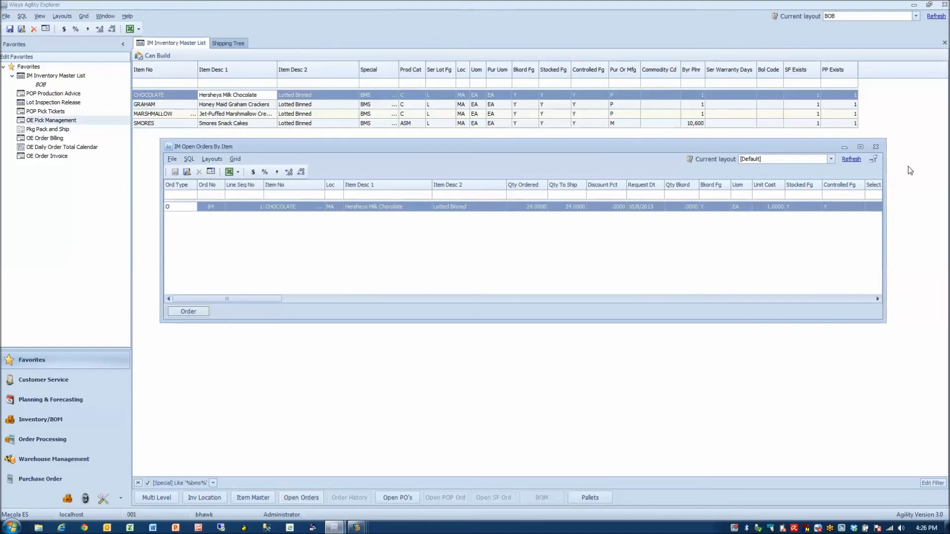
left_click(876, 147)
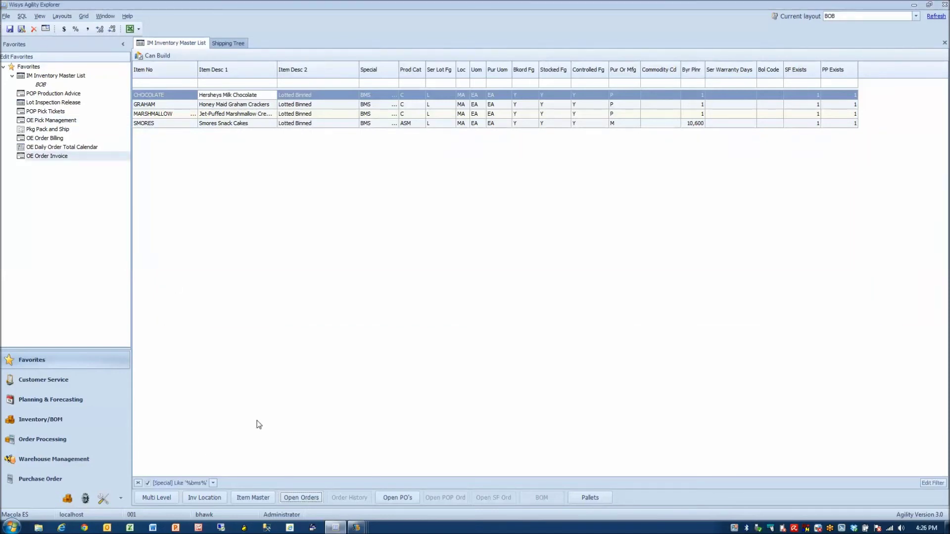
left_click(214, 498)
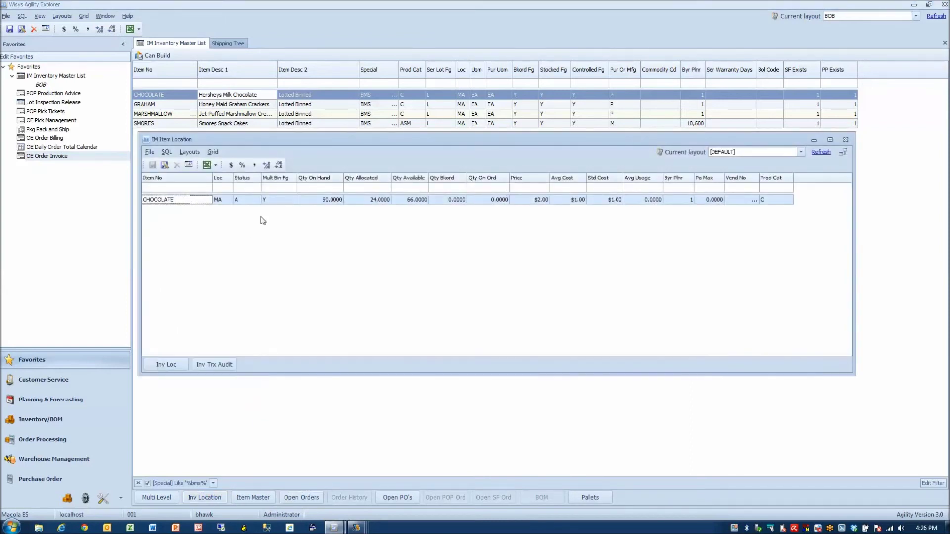
Open CHOCOLATE's MA location record and confirm all 90 units sit in bin STAGE.
left_click(228, 199)
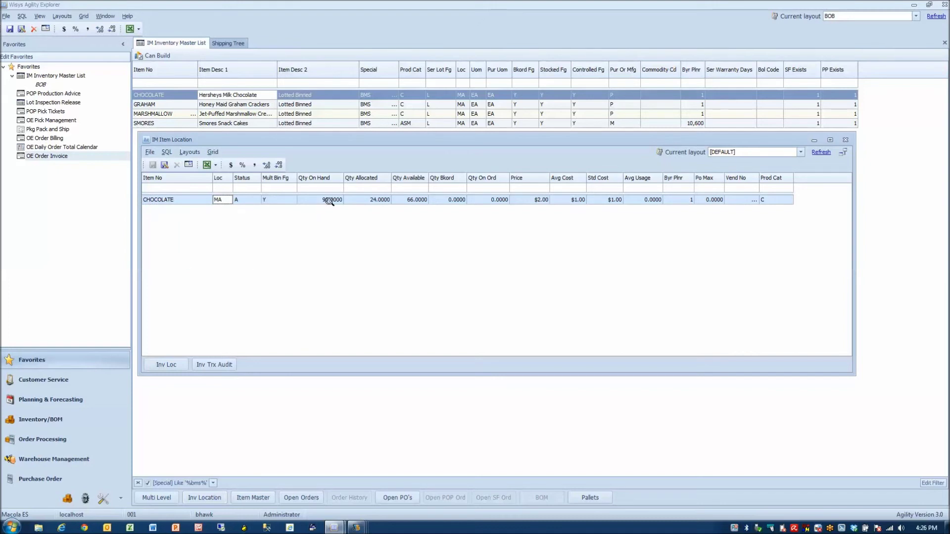
left_click(166, 364)
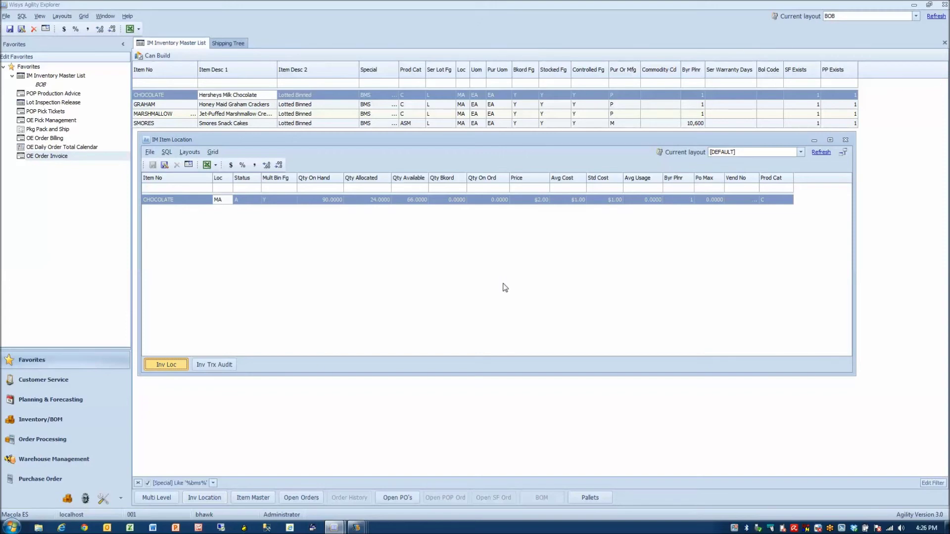
double_click(502, 288)
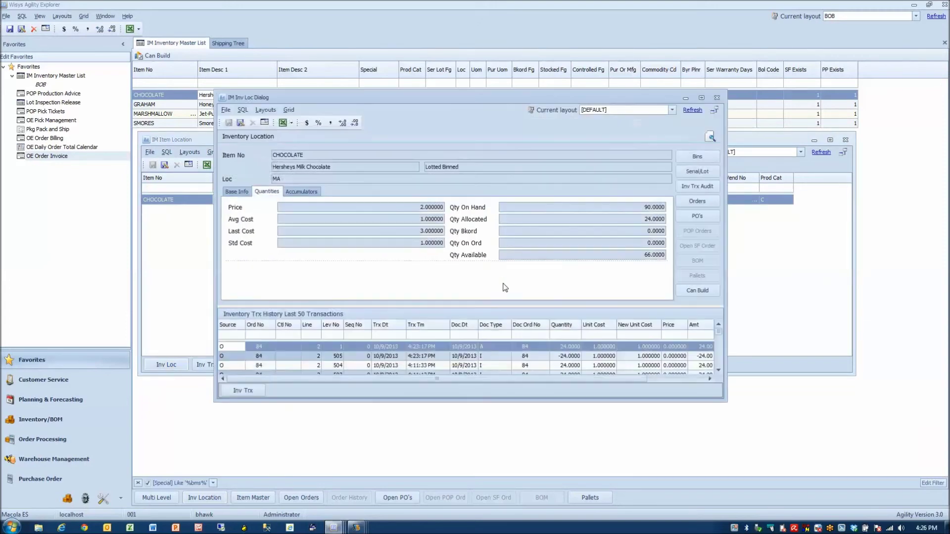
left_click(708, 158)
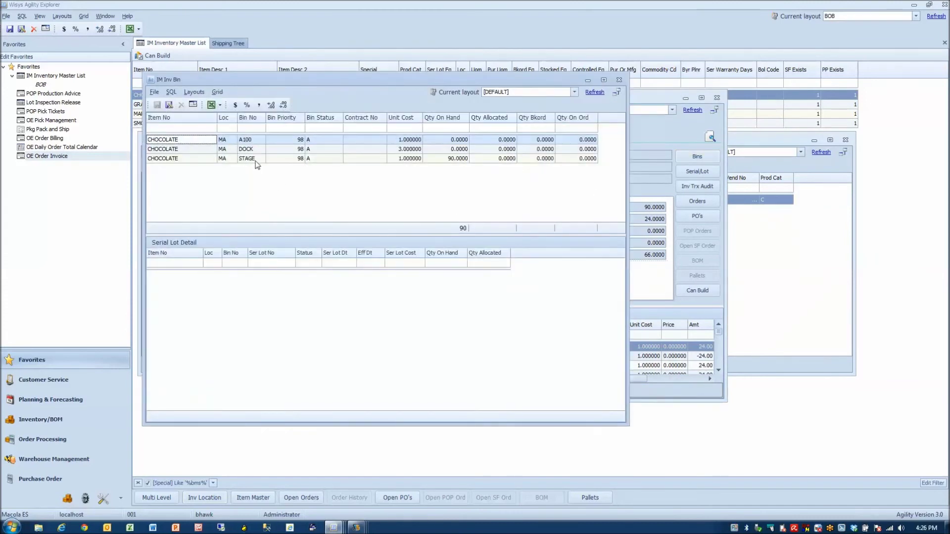
left_click(255, 160)
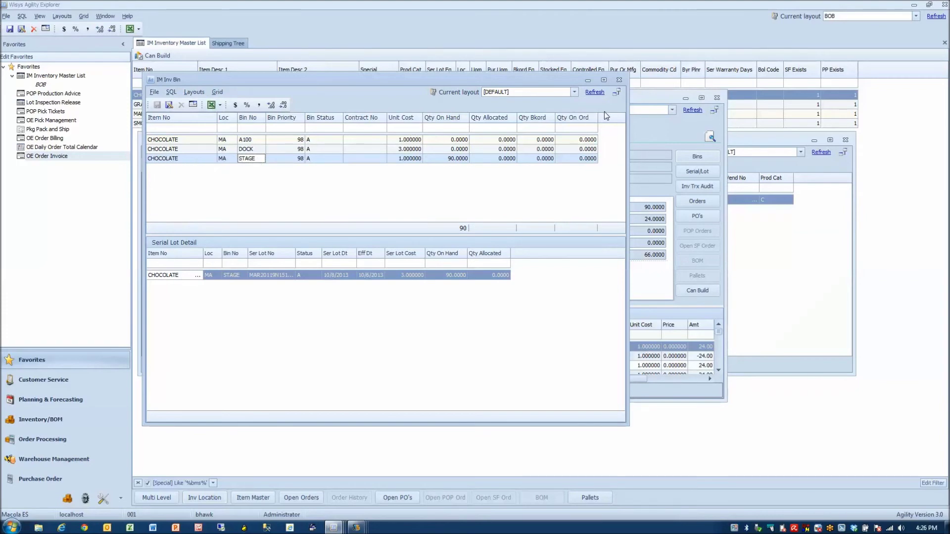
Close the bin listing and inventory location windows.
left_click(619, 80)
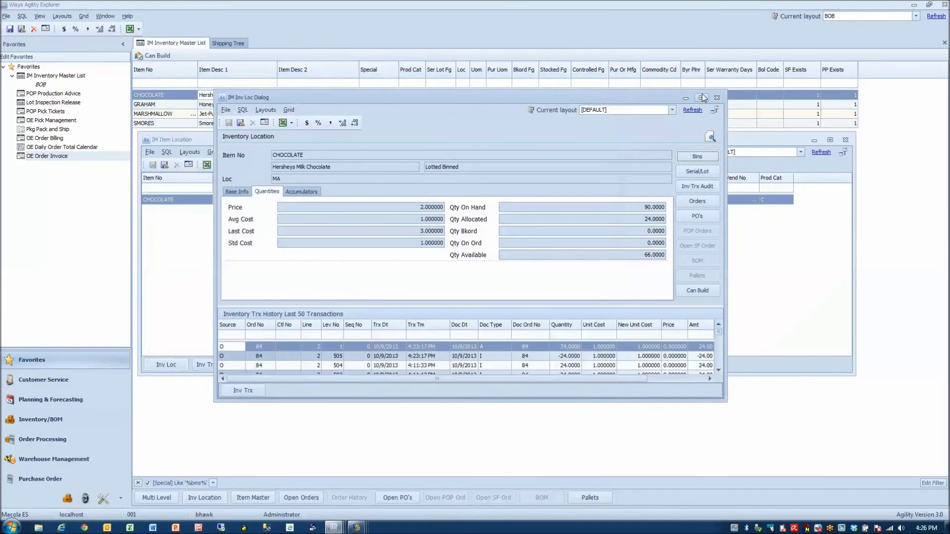
left_click(716, 99)
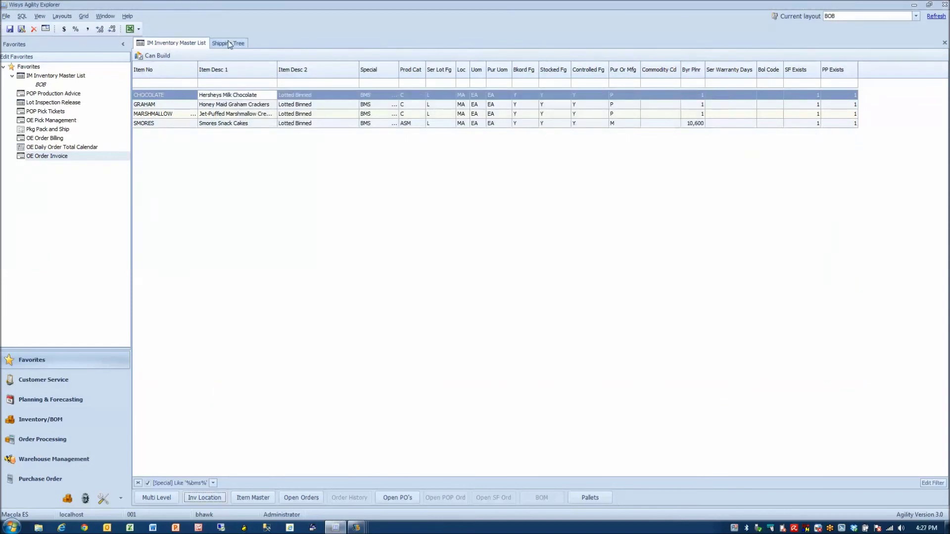
left_click(228, 43)
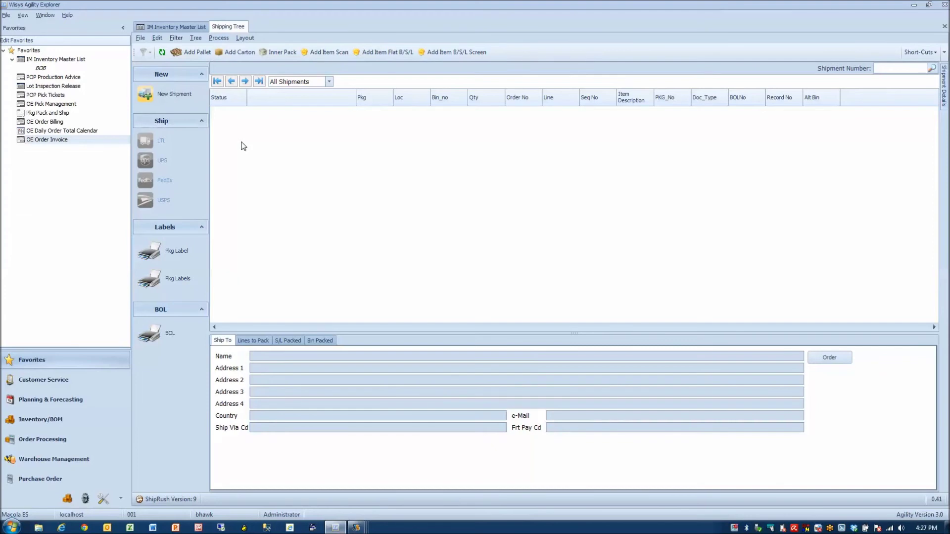
Create shipment 1009 in the shipping tree and add its first carton.
left_click(186, 97)
left_click(236, 54)
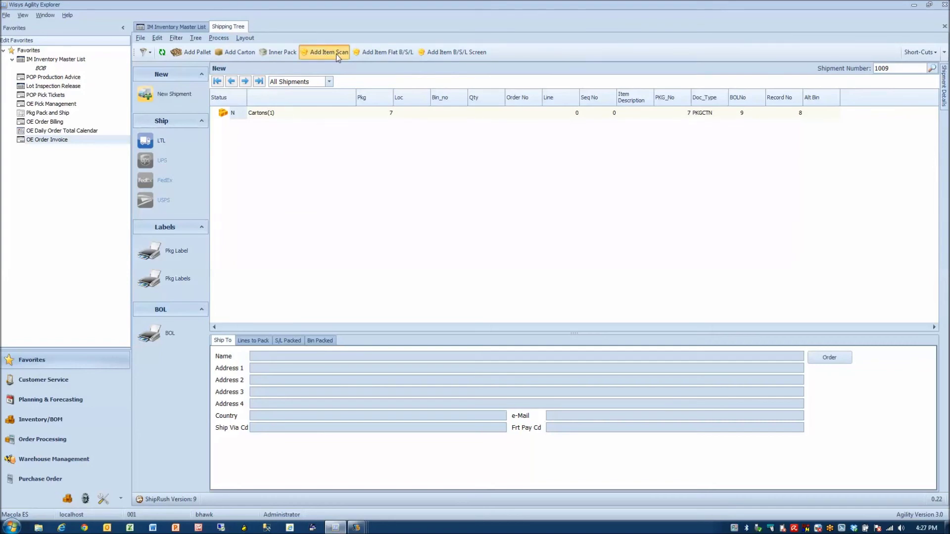
left_click(336, 54)
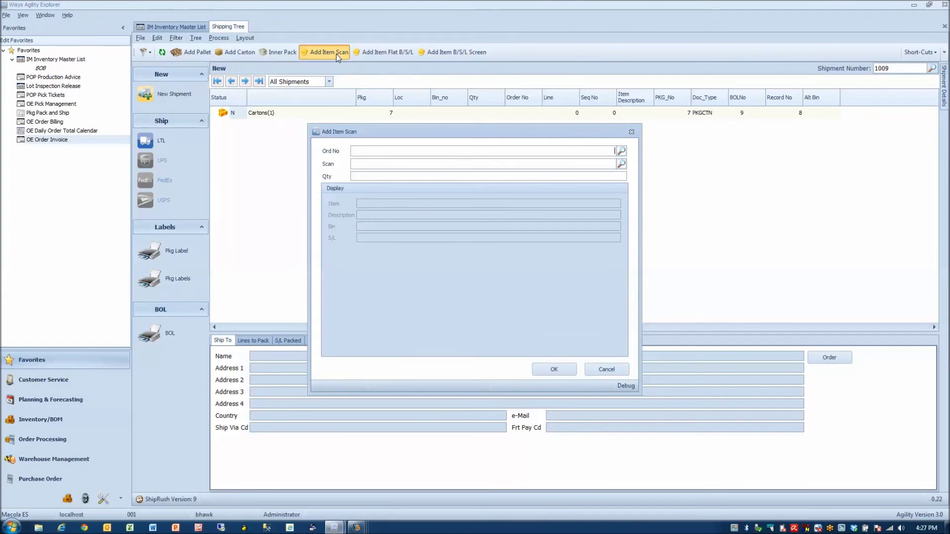
type("84")
type("MAR20119N151W")
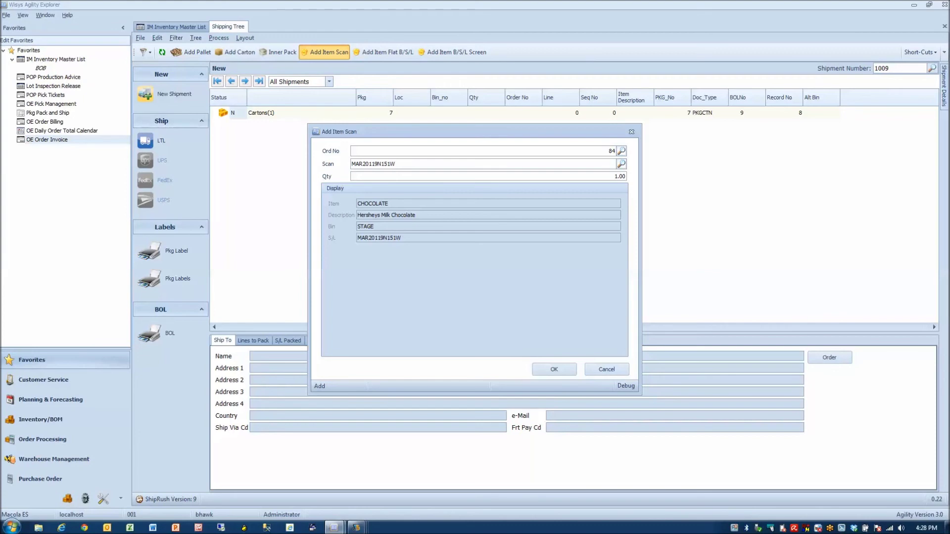
Pack 12 CHOCOLATE from order 84 into Cartons(1) on shipment 1009.
key("Tab")
type("12")
left_click(546, 372)
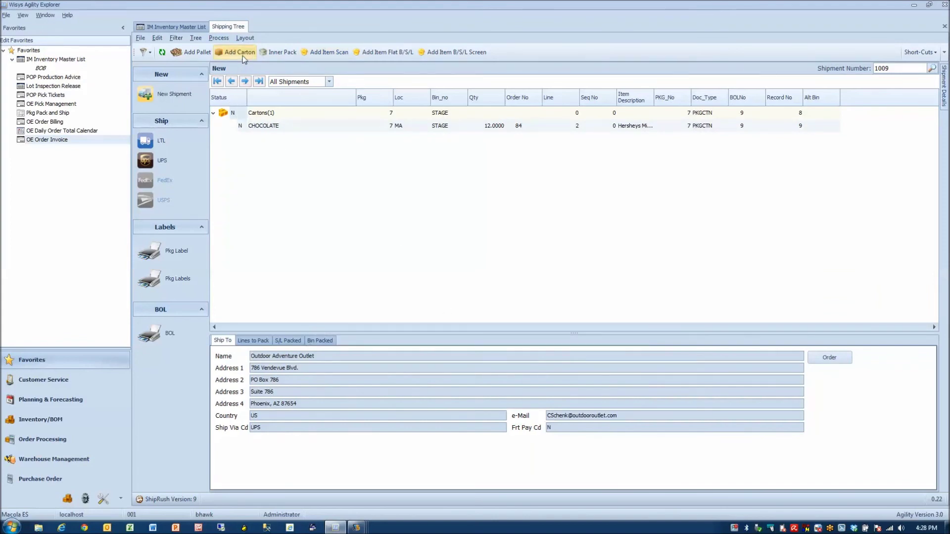
Add a second carton and pack 12 CHOCOLATE from lot MAR20119N151W into it.
left_click(243, 58)
left_click(311, 53)
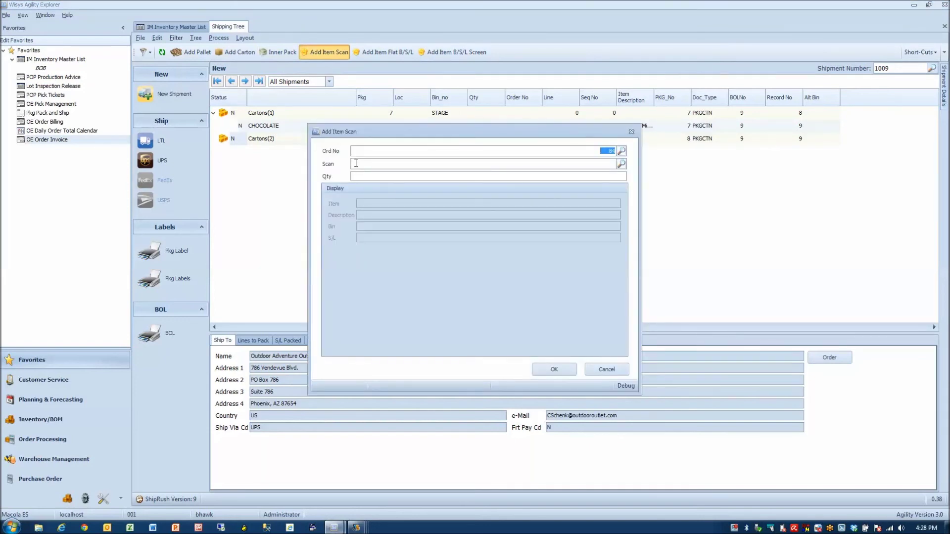
left_click(355, 163)
type("MAR20119N151W")
key("Return")
key("Tab")
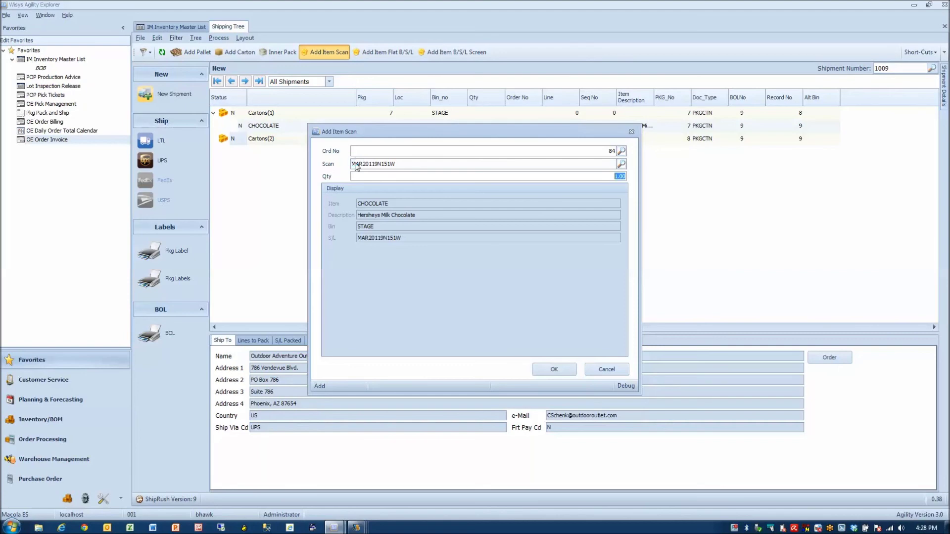
type("12")
left_click(544, 369)
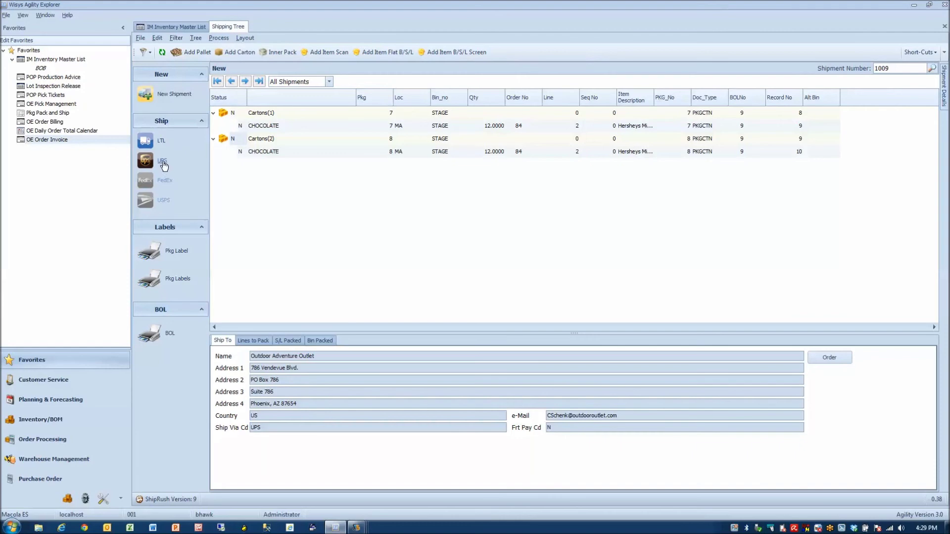
Bring up the UPS carton weights and review the ship-to address without changes.
left_click(163, 163)
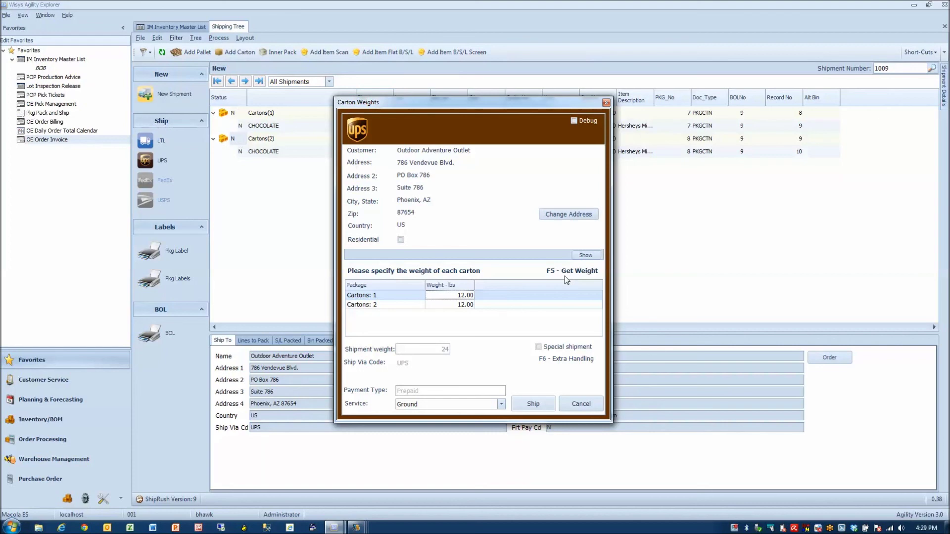
left_click(555, 216)
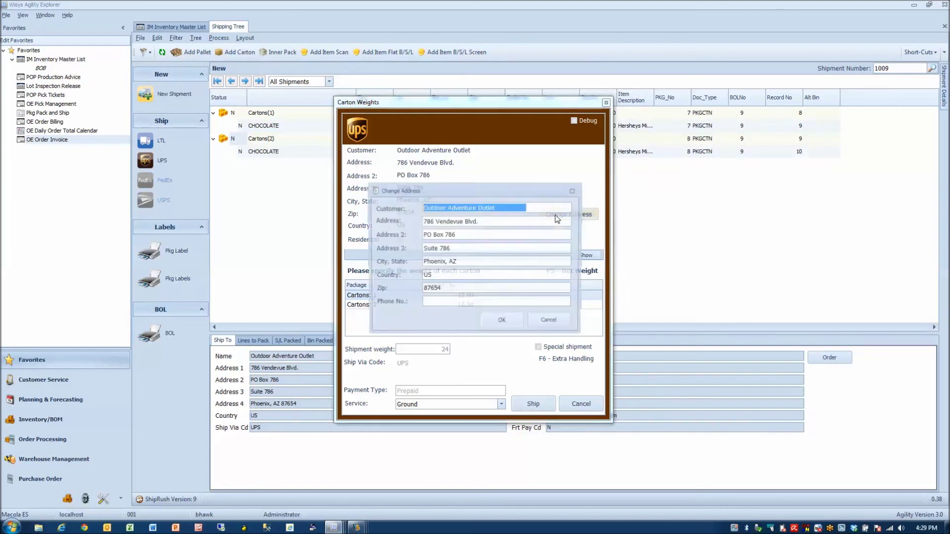
left_click(552, 321)
Check the shipment reference fields and keep the UPS service on Ground.
left_click(586, 256)
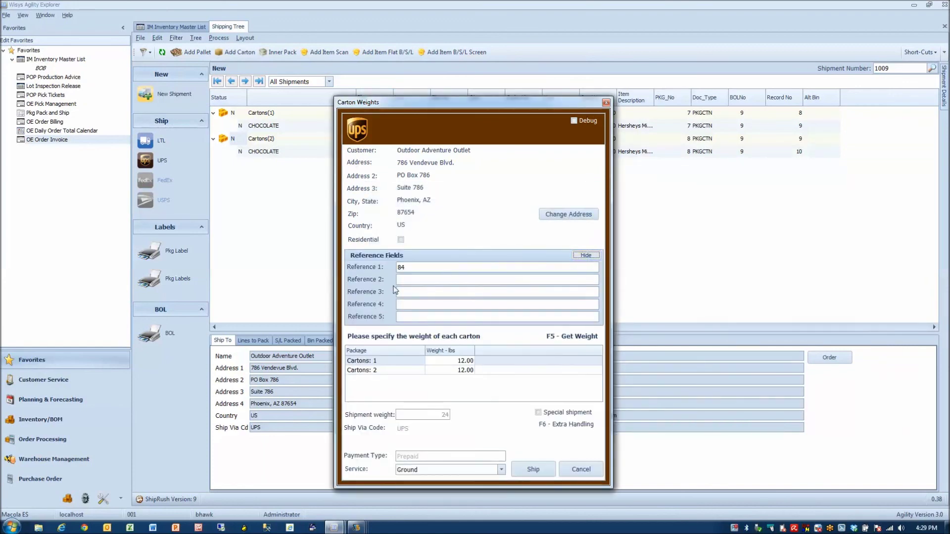
double_click(407, 269)
left_click(586, 255)
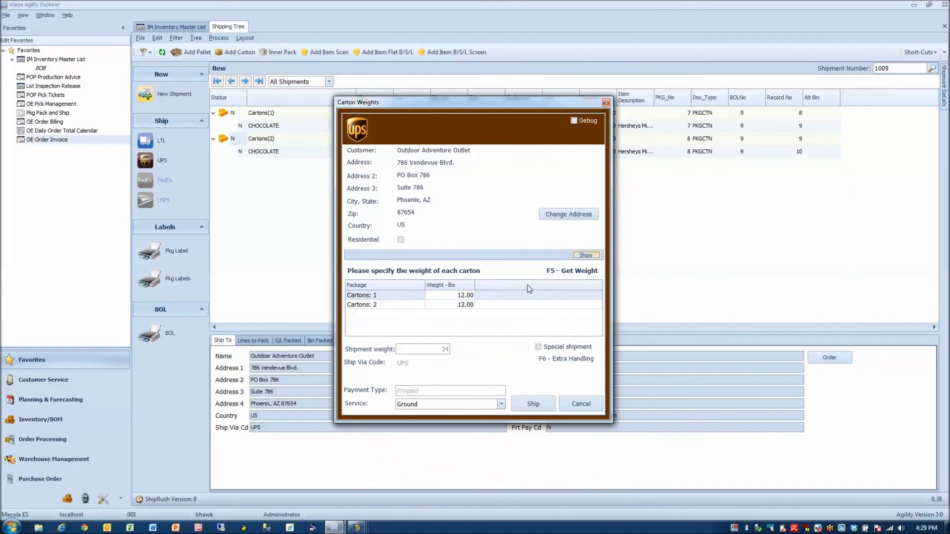
left_click(502, 405)
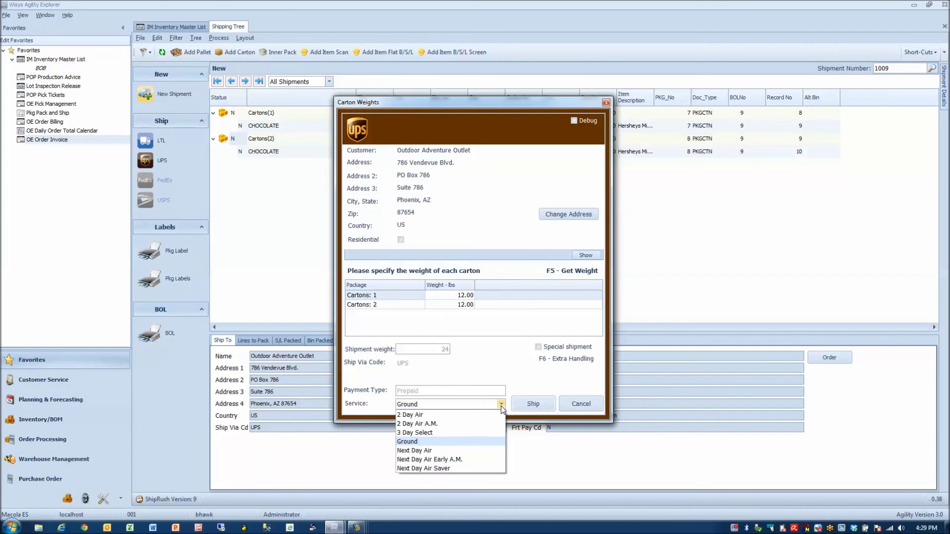
left_click(498, 375)
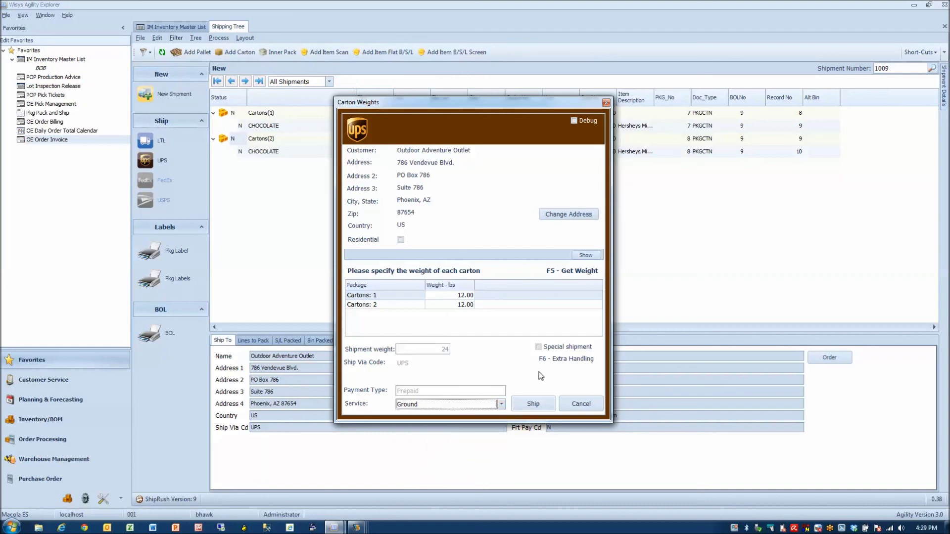
Ship shipment 1009 by UPS Ground (estimated $20.24) and dismiss the confirmation.
left_click(533, 408)
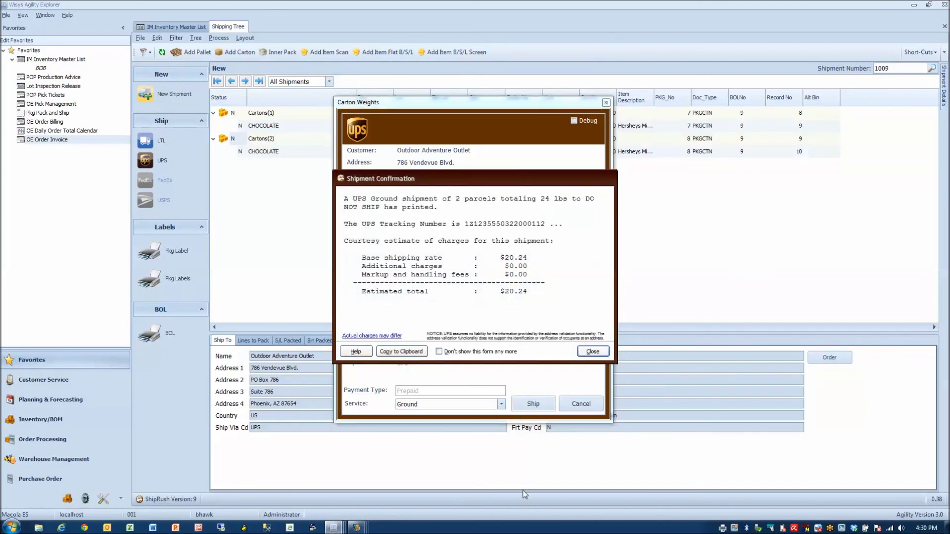
left_click(588, 351)
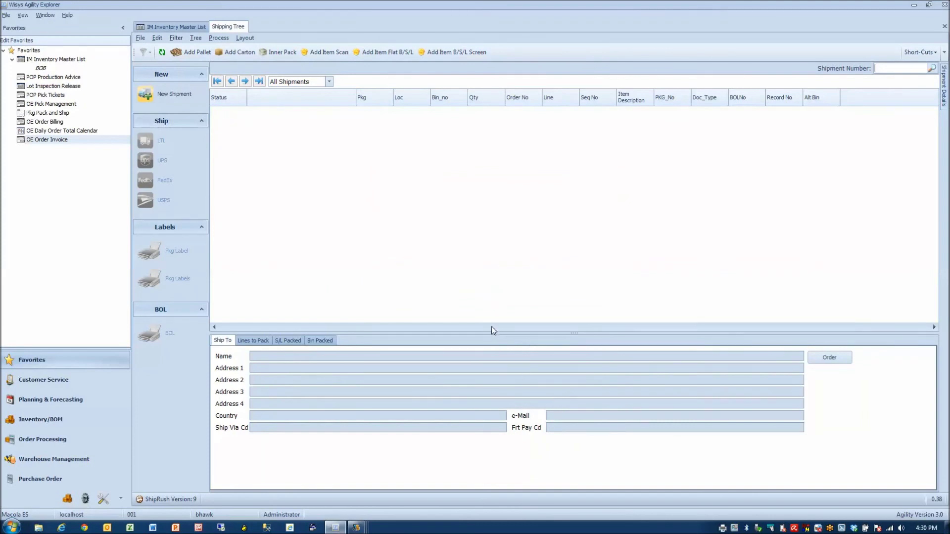
Reload shipment 1009 from the shipment list into the shipping tree.
left_click(931, 68)
left_click(309, 169)
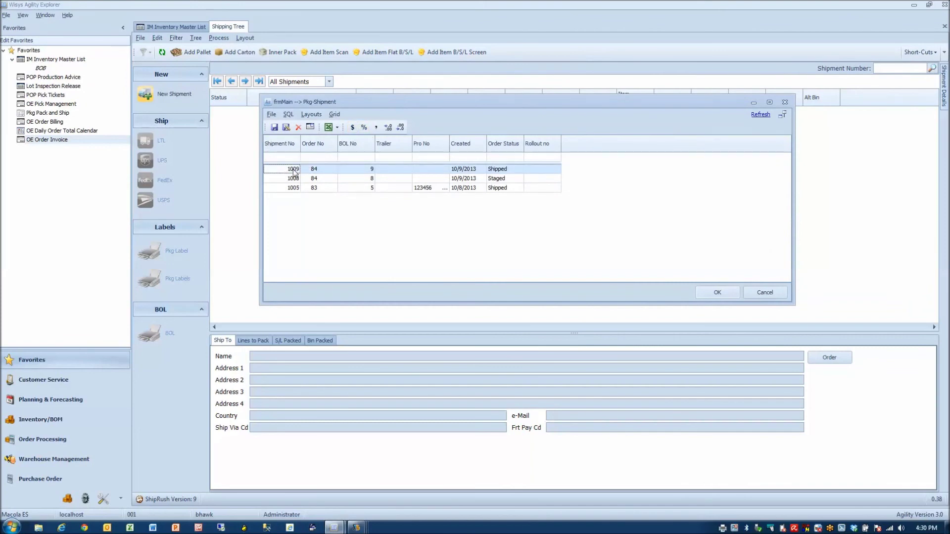
double_click(296, 172)
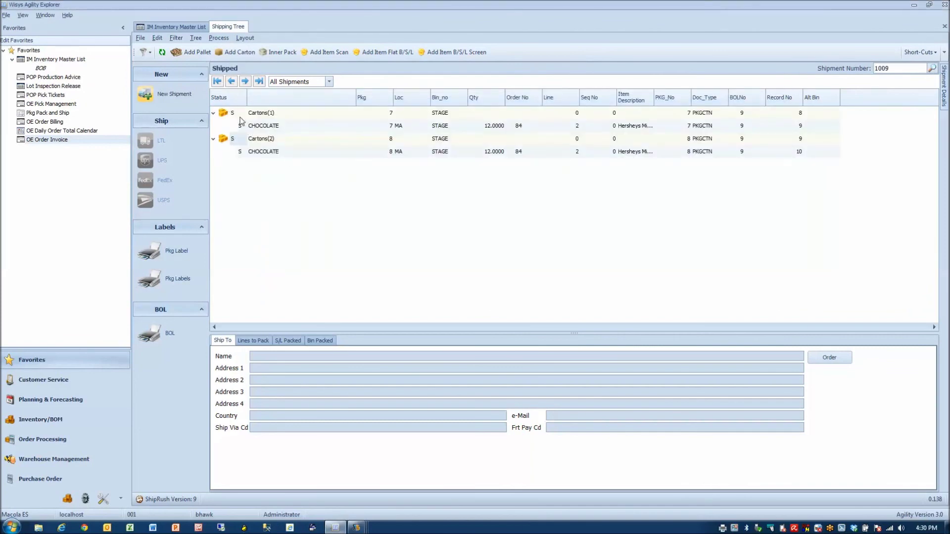
Review the packed serial lots for the second carton's CHOCOLATE line and its ship-to details.
left_click(377, 126)
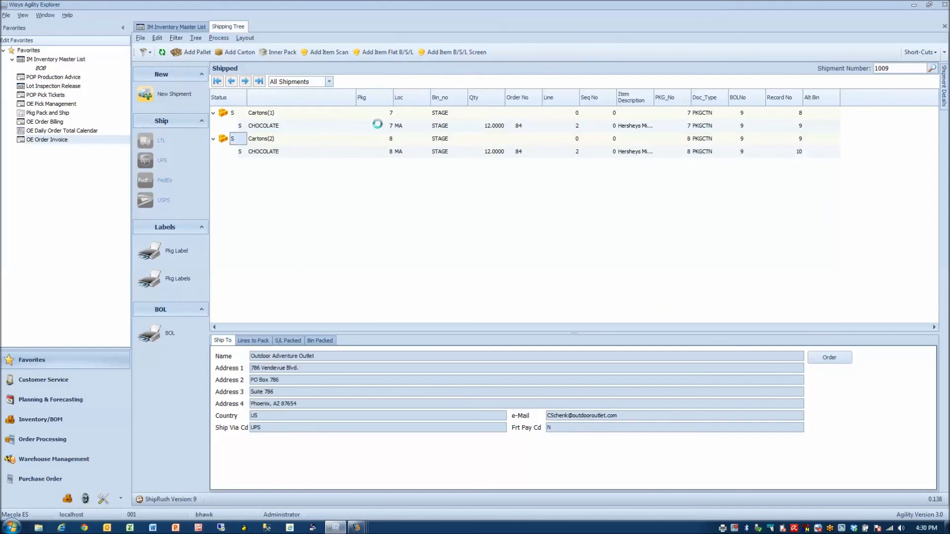
left_click(282, 344)
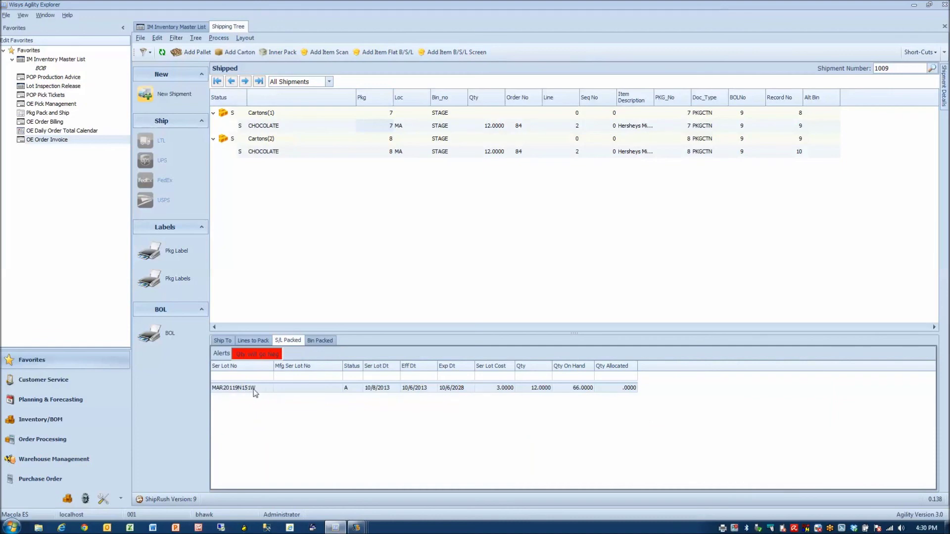
left_click(344, 157)
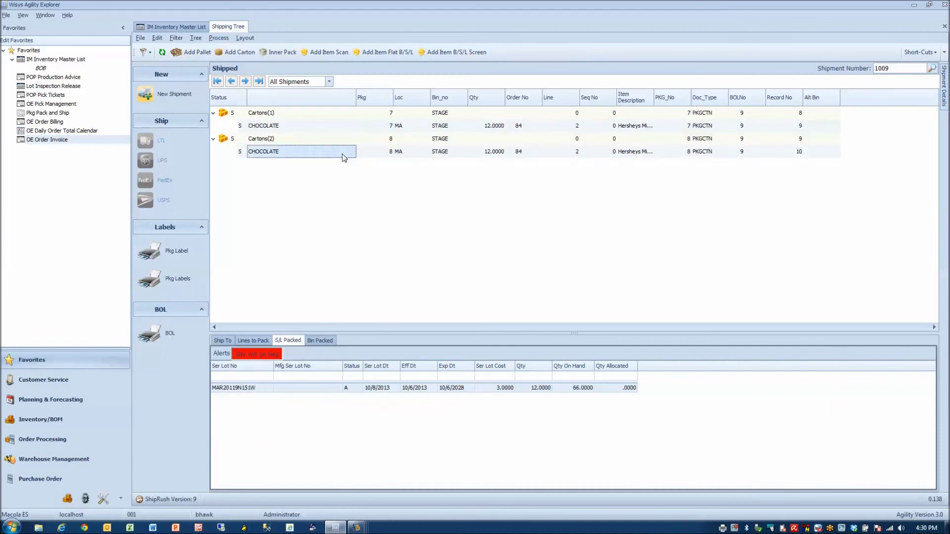